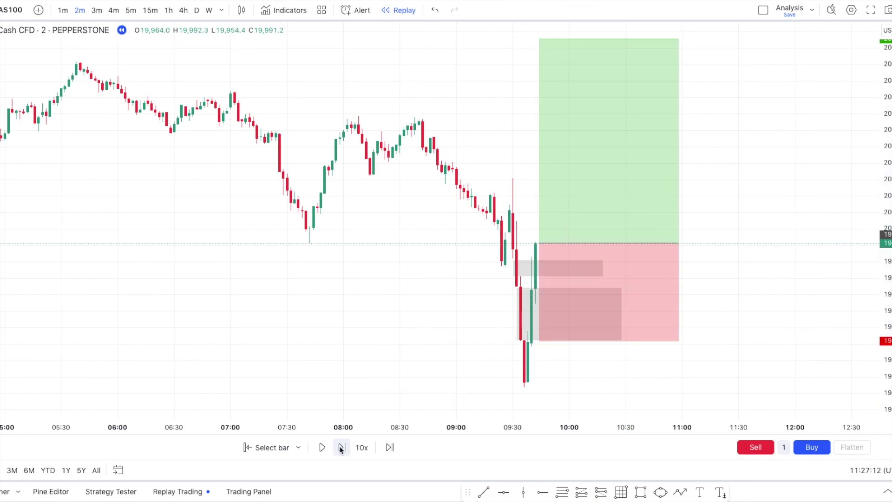
- Advance the NAS100 bar replay to about 11:06 to play out the long position entered after 09:30
left_click(341, 447)
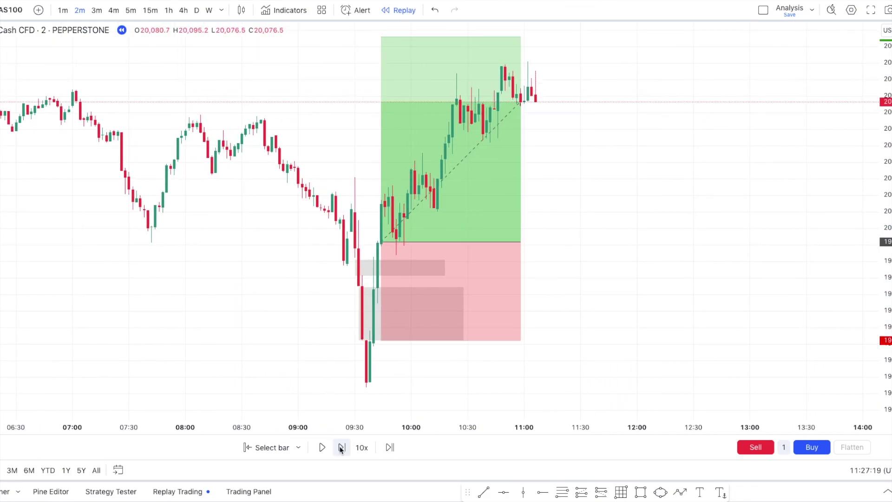
left_click(539, 101)
left_click_drag(540, 165, 540, 221)
left_click(341, 447)
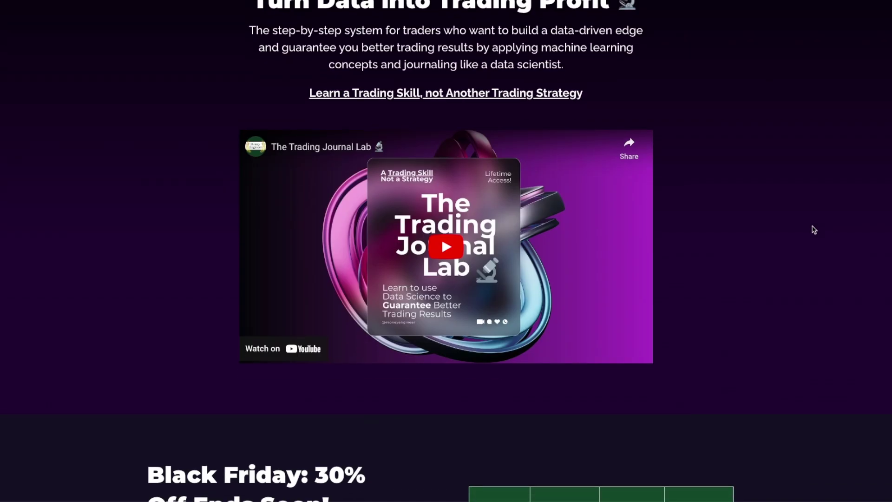
- Go to the Black Friday offer on The Trading Journal Lab page and highlight the discount code BLACKFRIDAYJOURNAL
scroll(812, 229, "down", 5)
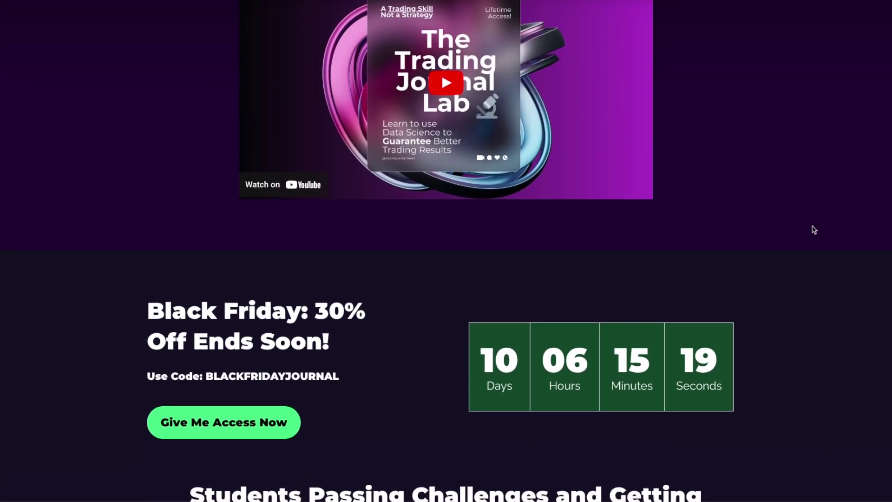
scroll(812, 229, "down", 1)
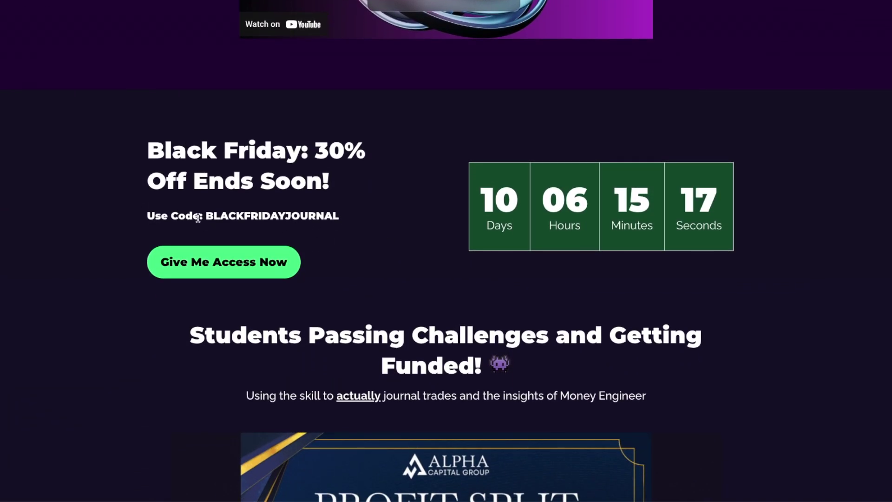
left_click_drag(206, 214, 340, 216)
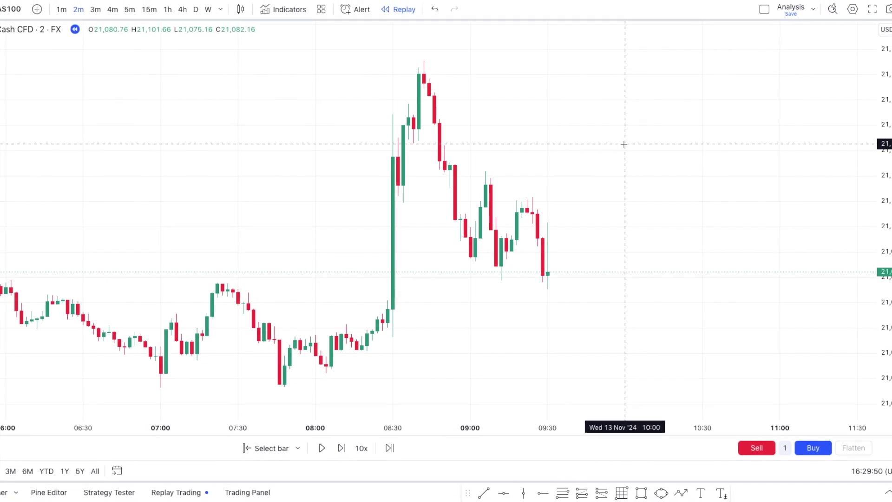
- Add a text note listing Liquidity Sweep, Reach FVG, V Shape Formation, iFVG Close and BE at 1st Internal H/L, and place it in the chart's upper-right corner
scroll(623, 144, "down", 1)
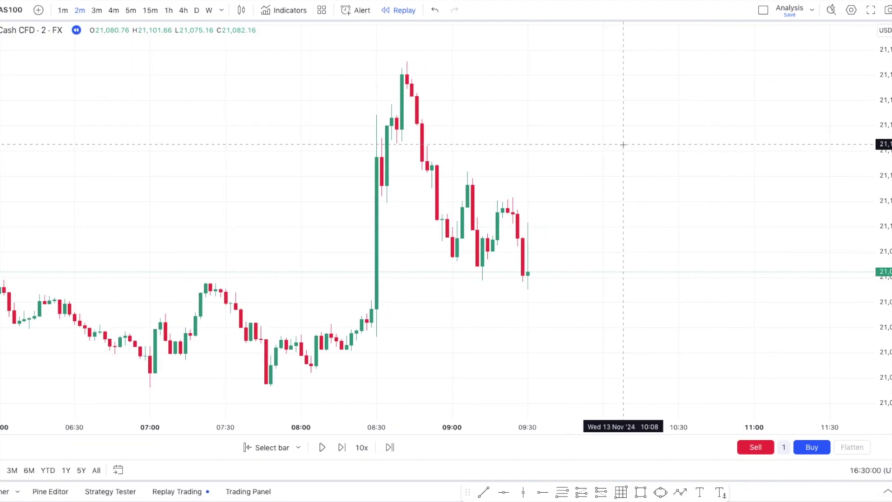
scroll(623, 144, "down", 1)
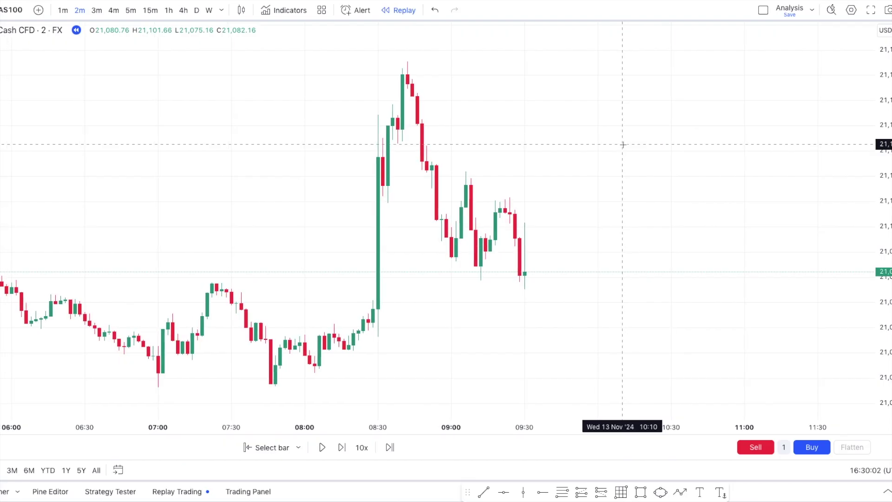
type("1. Liquidity Sweep 2. Reach FVG 3. V Shape Formation 4. iFVG Close 5. BE at 1st Internal H/L")
left_click(608, 154)
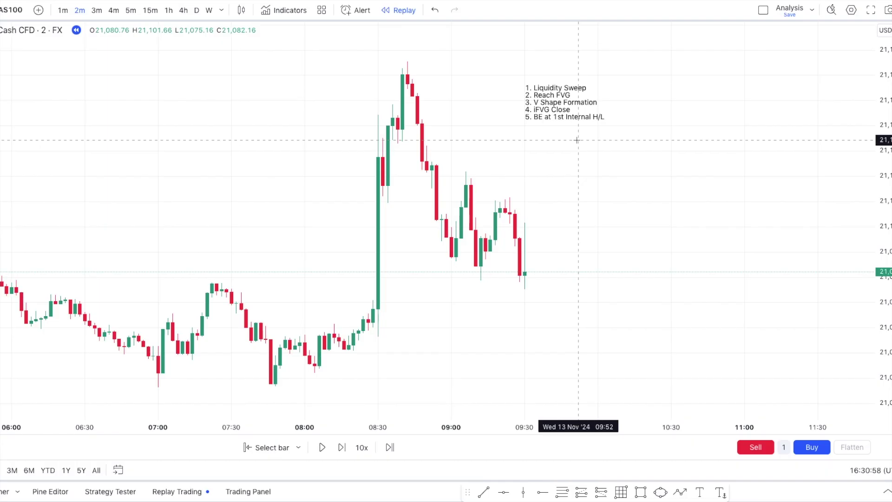
left_click_drag(559, 105, 832, 52)
left_click(675, 128)
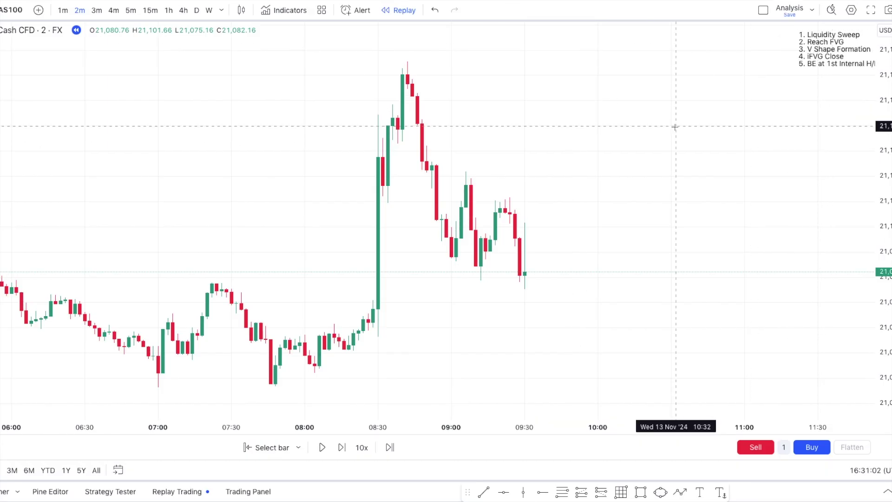
- Advance the 2-minute bar replay bar by bar from 09:30 to the 11:42 candle on 13 Nov '24
scroll(637, 152, "up", 2)
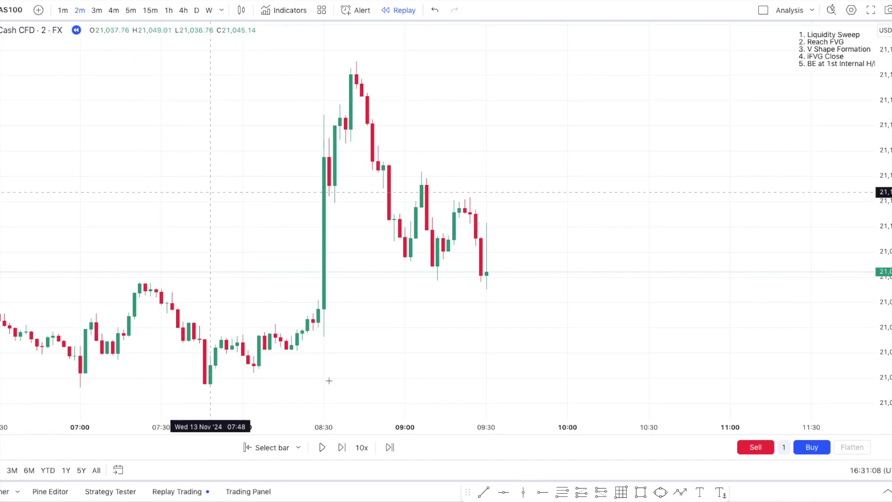
left_click(343, 448)
left_click(343, 448)
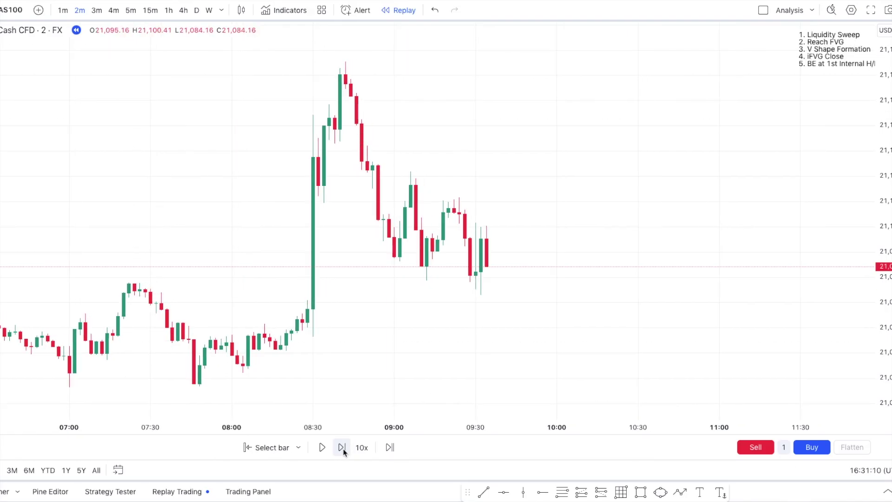
left_click(343, 448)
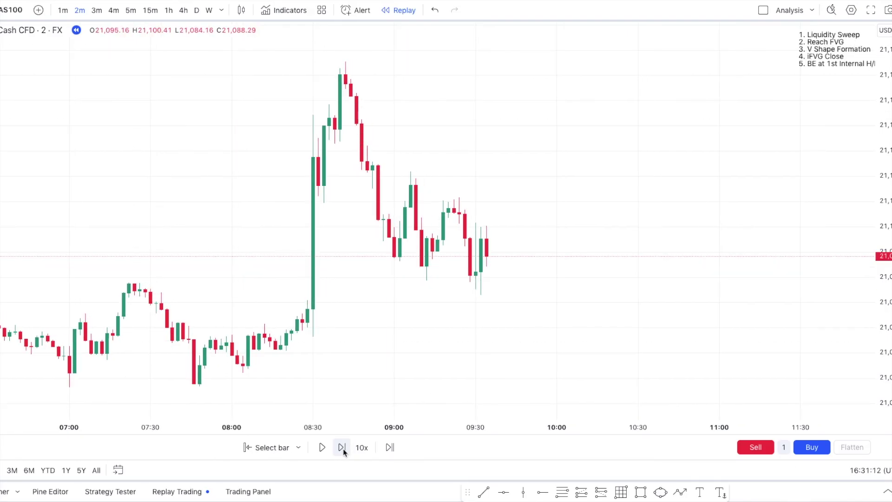
left_click(343, 448)
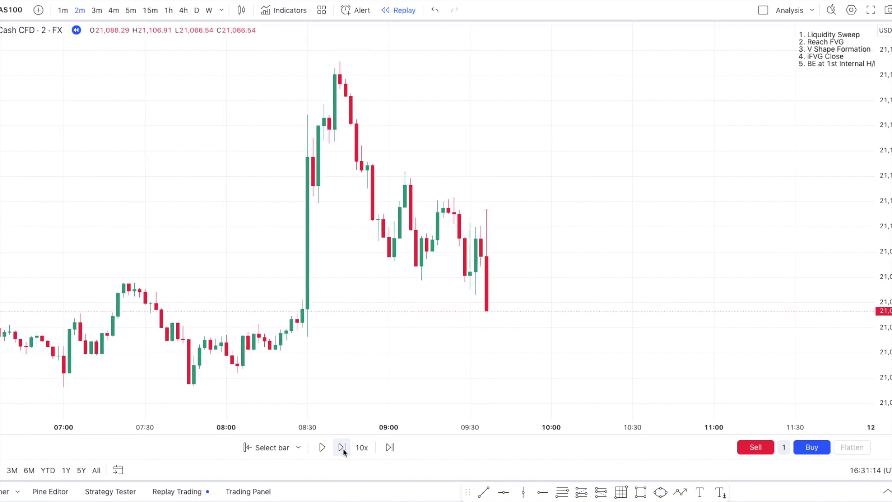
left_click(343, 448)
left_click(343, 448)
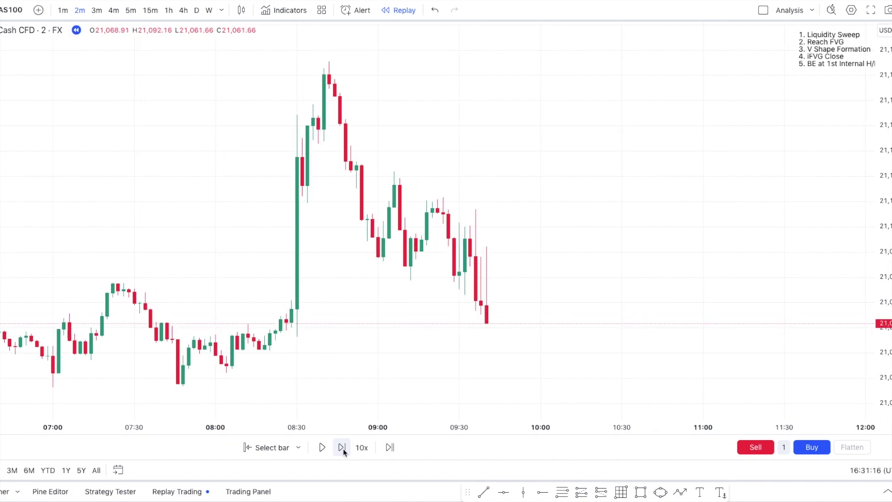
left_click(343, 448)
left_click(343, 448)
left_click(343, 448)
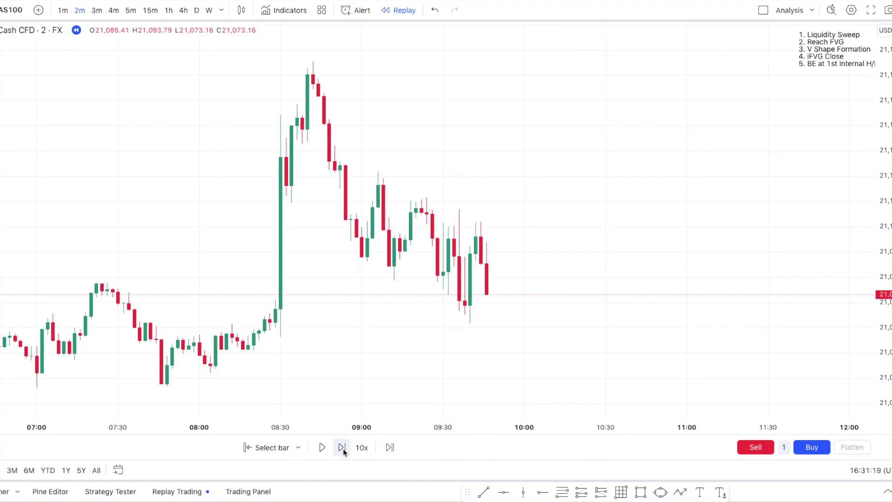
left_click(343, 448)
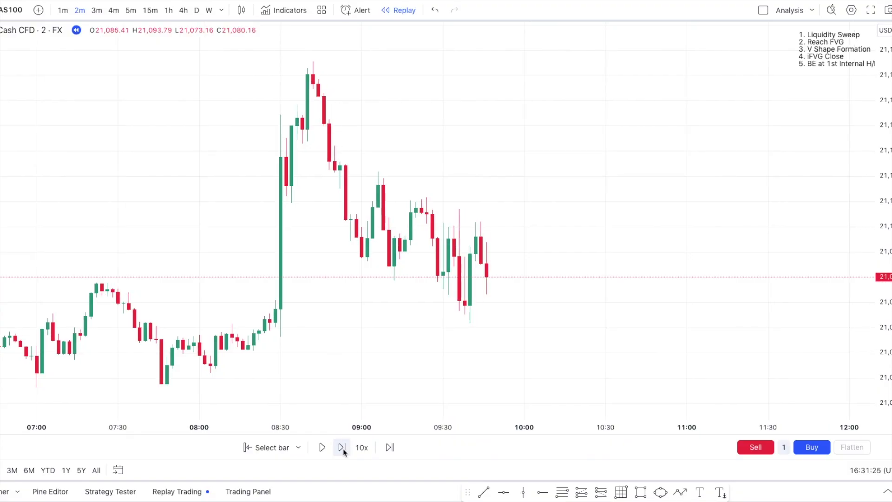
left_click(343, 448)
left_click(343, 448)
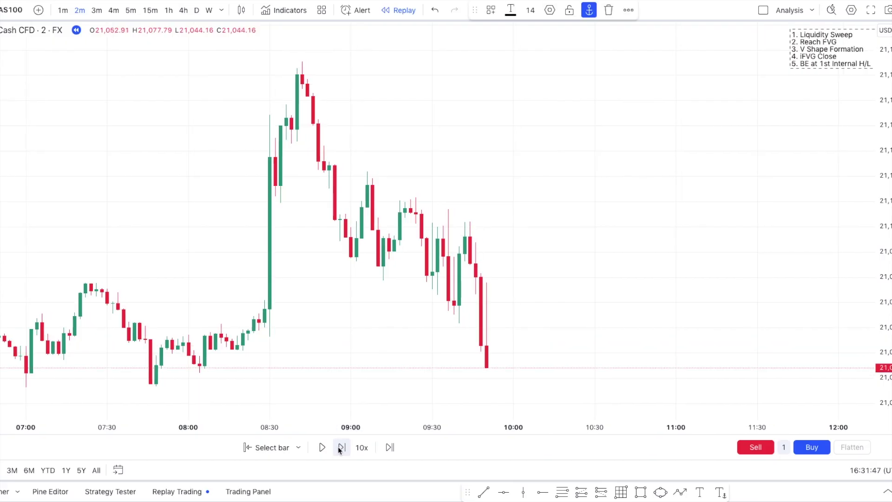
left_click(341, 447)
left_click(340, 448)
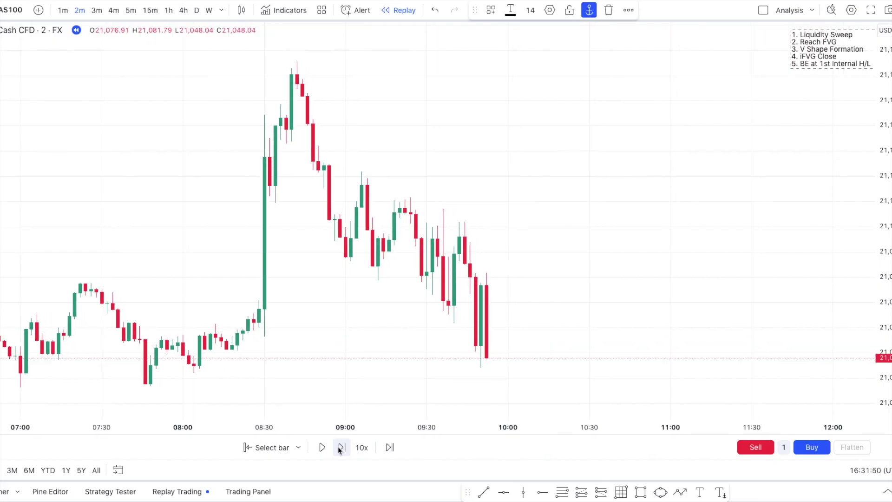
left_click(340, 448)
left_click(341, 448)
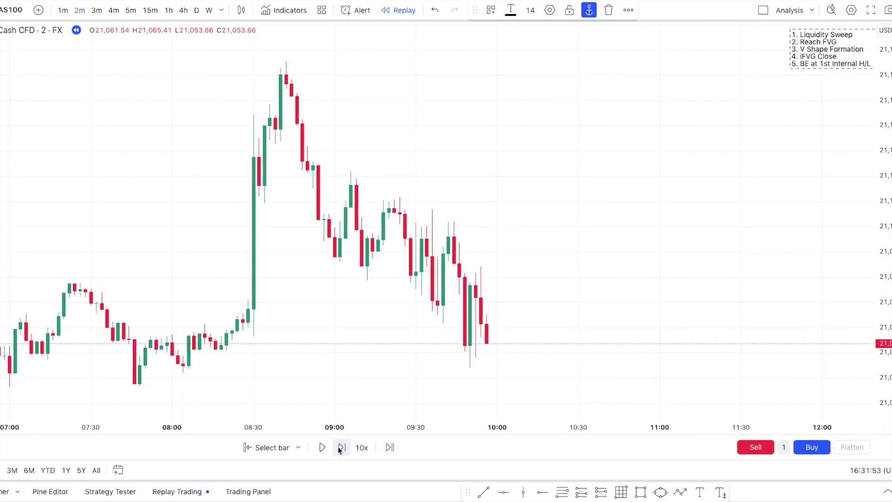
left_click(341, 448)
left_click(341, 448)
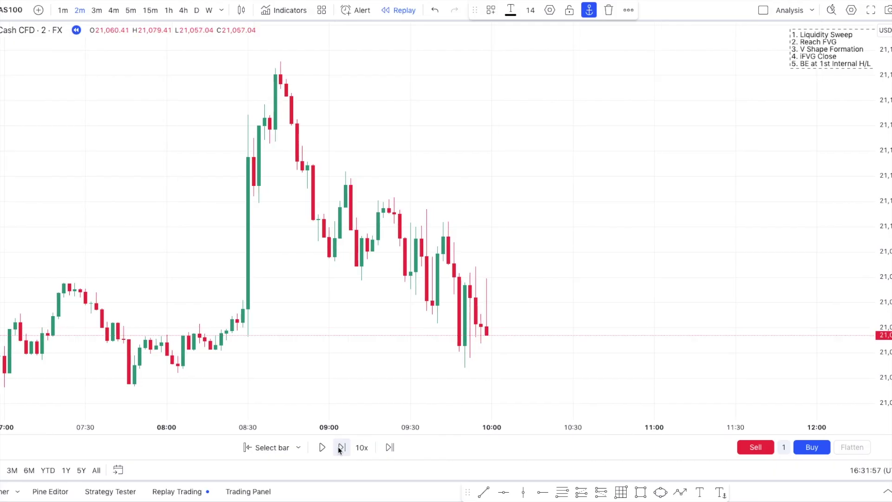
left_click(341, 448)
left_click(340, 448)
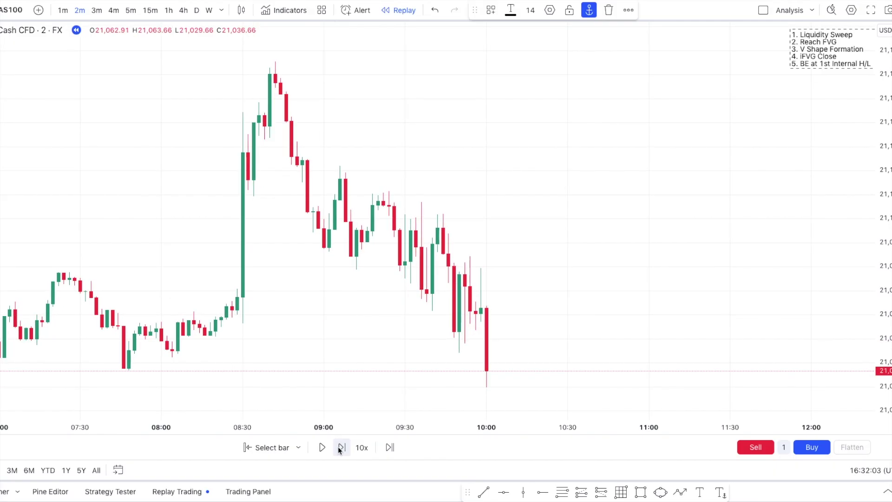
left_click(341, 448)
left_click(341, 448)
left_click(341, 448)
left_click(341, 448)
left_click(341, 448)
left_click(341, 448)
left_click(340, 448)
left_click(341, 448)
left_click(340, 448)
left_click(340, 448)
left_click(341, 448)
left_click(341, 448)
left_click(341, 448)
left_click(340, 448)
left_click(340, 448)
left_click(341, 448)
left_click(340, 448)
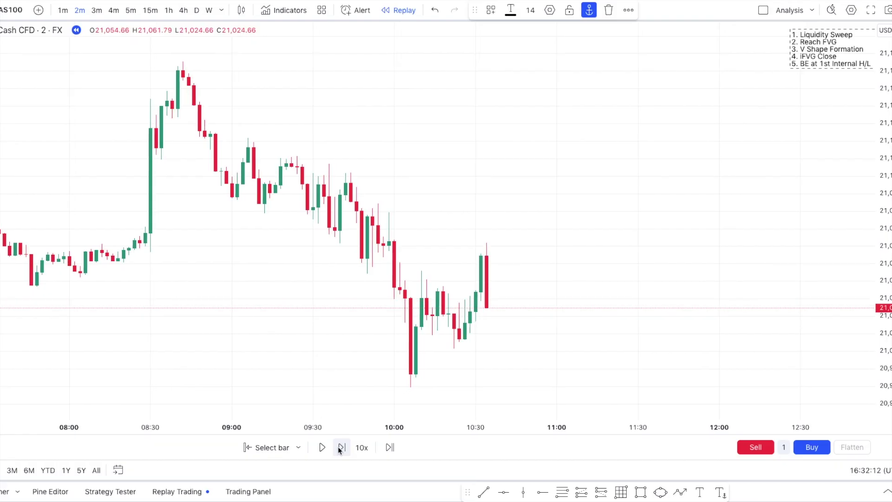
left_click(341, 447)
left_click(341, 448)
left_click(341, 448)
left_click(341, 448)
left_click(341, 448)
left_click(341, 448)
left_click(341, 448)
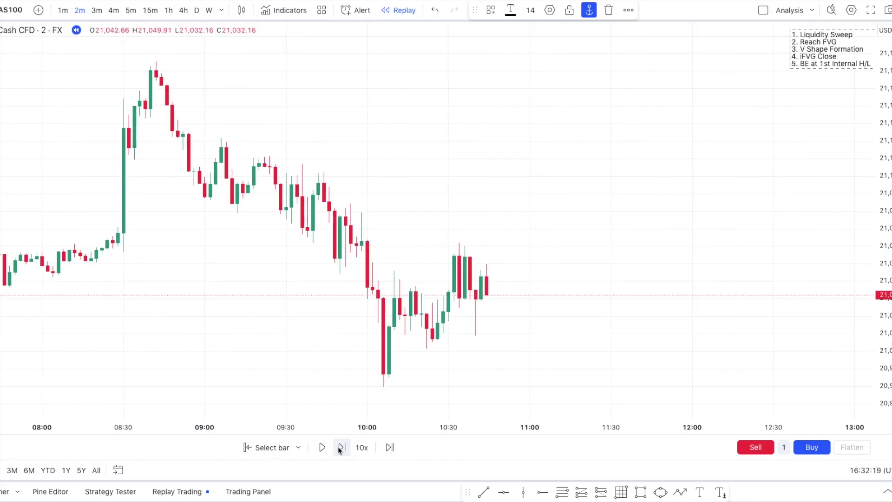
left_click(341, 448)
left_click(341, 448)
left_click(341, 448)
left_click(340, 448)
left_click(341, 448)
left_click(340, 448)
left_click(341, 448)
left_click(340, 448)
left_click(341, 448)
left_click(340, 448)
left_click(341, 448)
left_click(340, 448)
left_click(340, 448)
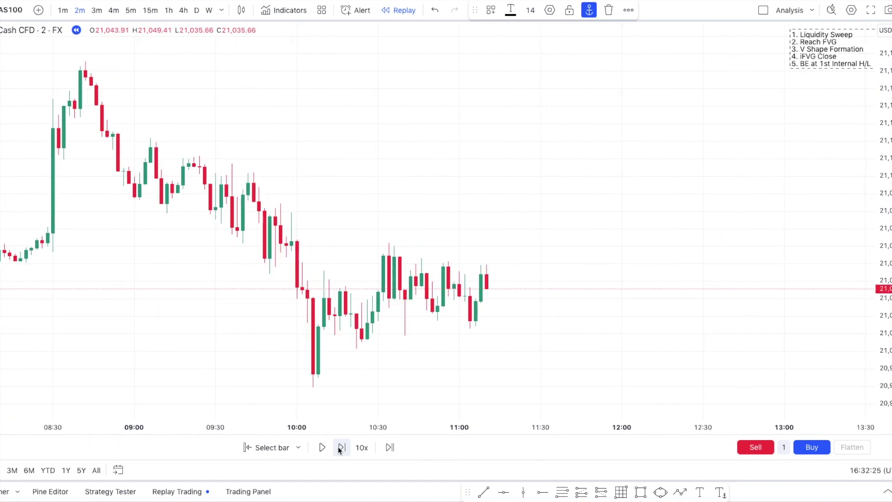
left_click(341, 448)
left_click(341, 448)
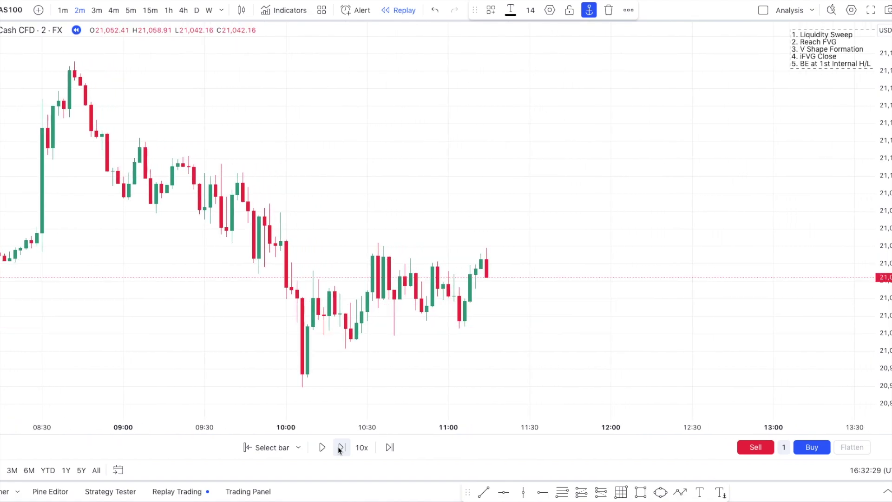
left_click(341, 448)
left_click(340, 448)
left_click(341, 448)
left_click(340, 448)
left_click(341, 448)
left_click(341, 448)
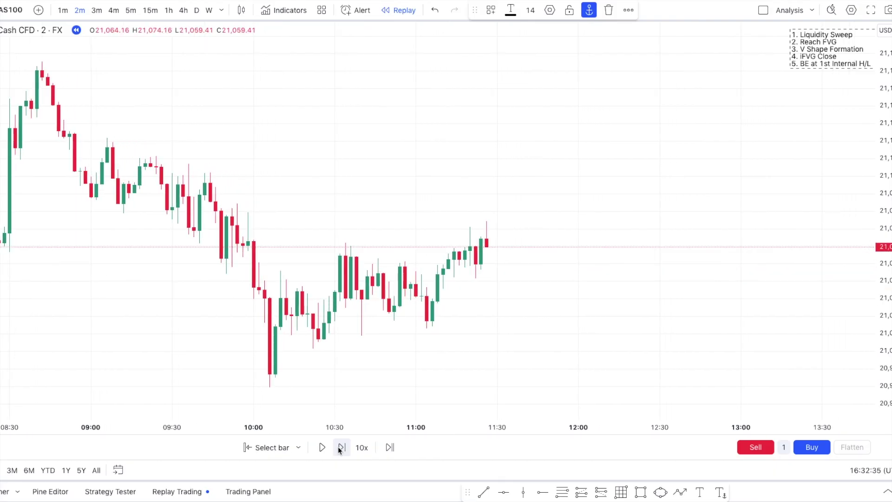
left_click(341, 448)
left_click(340, 448)
left_click(340, 448)
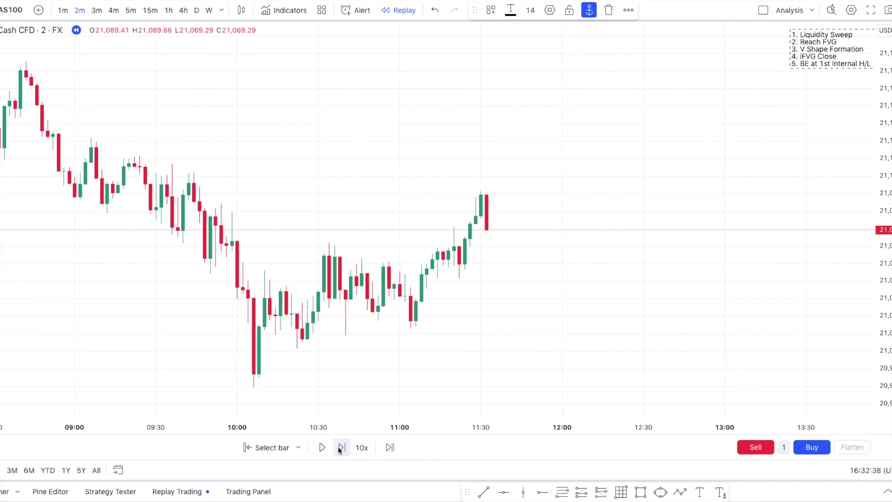
left_click(341, 448)
left_click(341, 448)
left_click(340, 447)
left_click(340, 448)
left_click(340, 448)
- Draw a rectangle over the fair value gap above the 11:04 low, spanning about 11:06 to 12:02
scroll(486, 160, "up", 3)
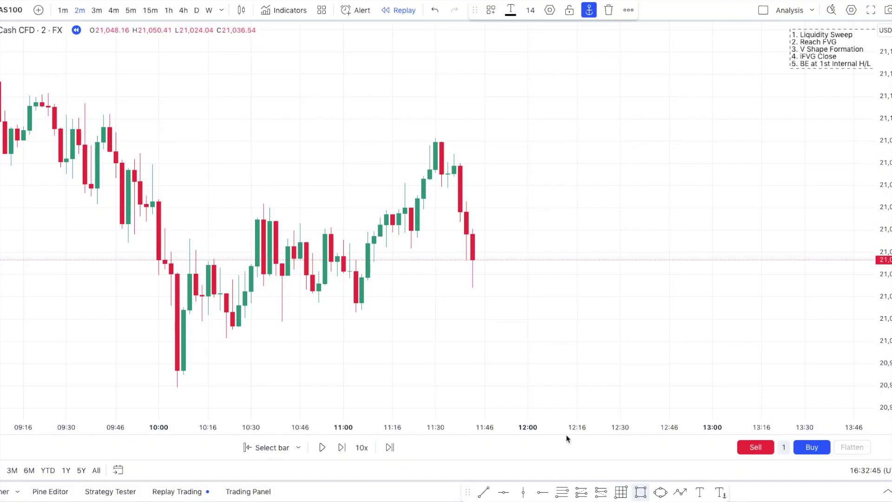
left_click(640, 492)
mouse_move(362, 274)
left_mouse_down()
mouse_move(538, 271)
mouse_move(534, 262)
left_mouse_up()
left_click(474, 283)
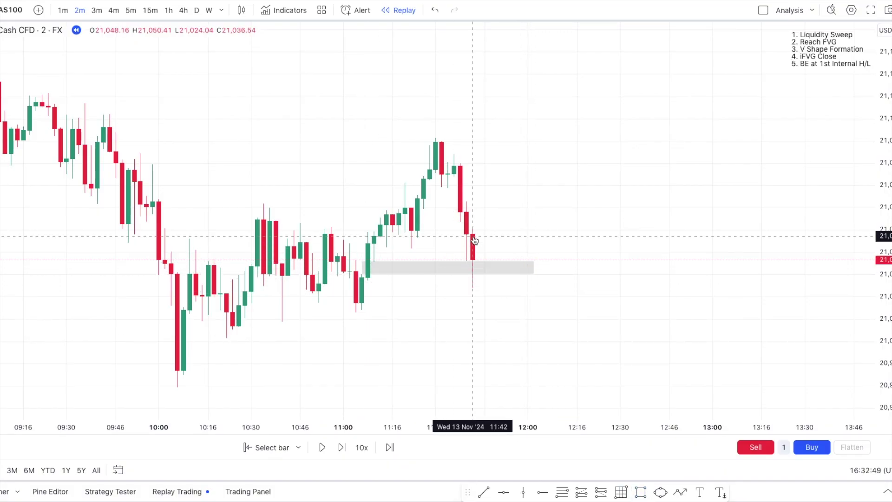
- Draw a horizontal trend line from the 11:22 candle's low to the 11:42 candle to mark the liquidity sweep
scroll(548, 225, "down", 2)
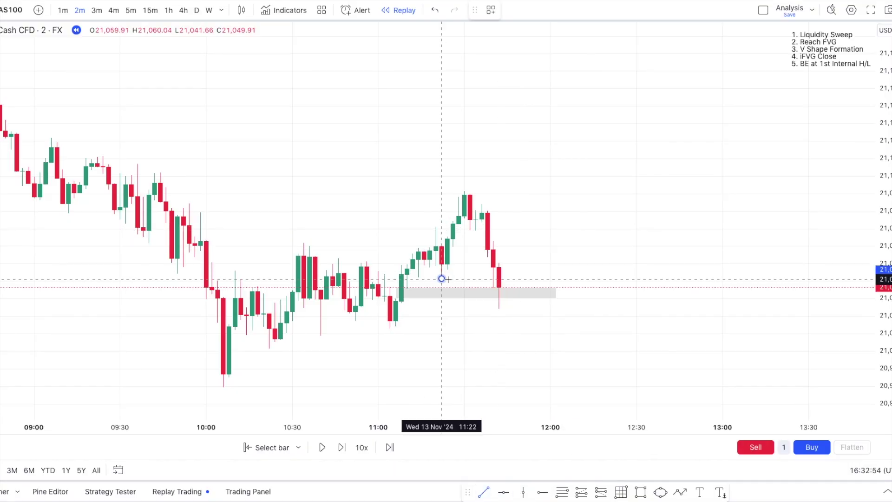
left_click_drag(442, 278, 495, 278)
scroll(533, 247, "up", 2)
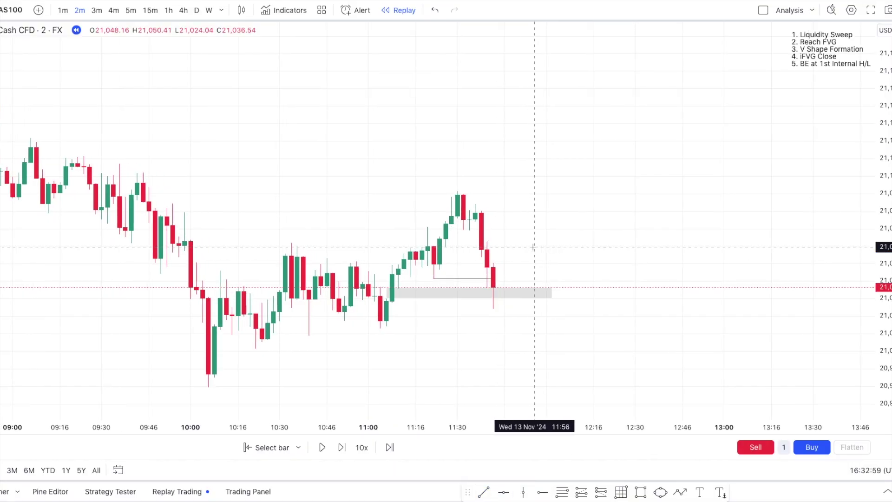
- Advance the replay past the sweep of the marked low to the 11:44 candle
scroll(533, 246, "down", 2)
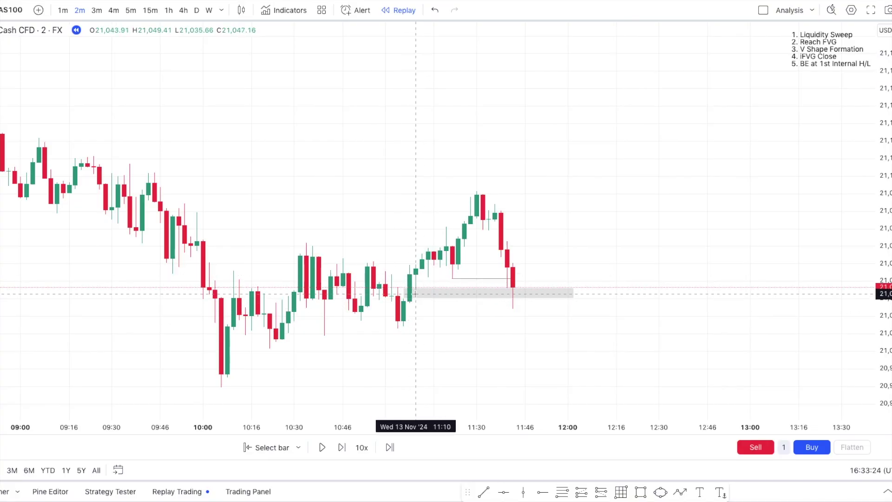
scroll(415, 294, "up", 3)
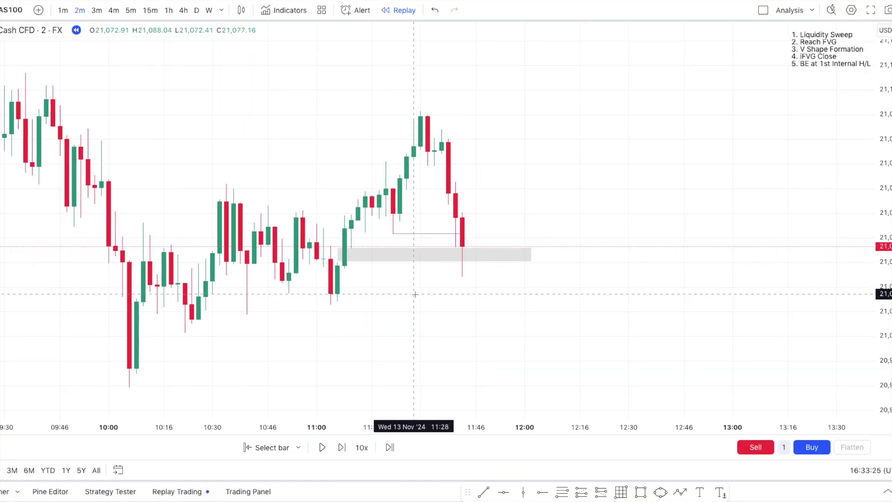
left_click(342, 447)
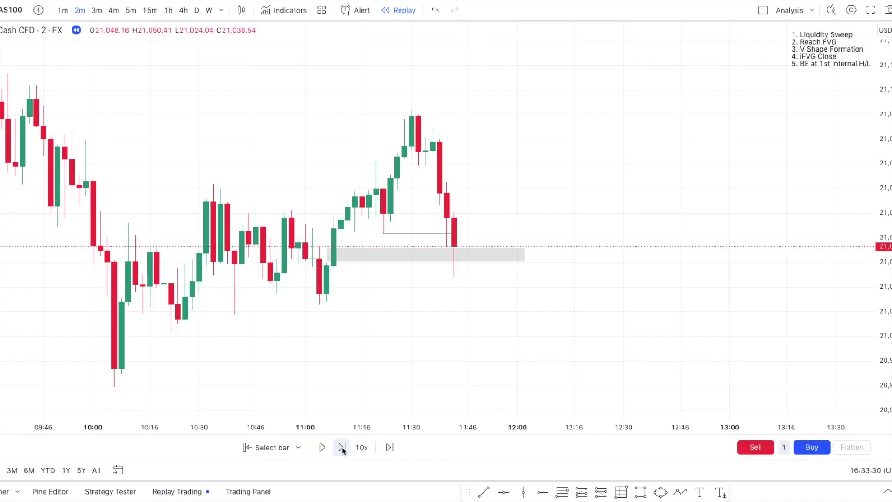
key("shift+Right")
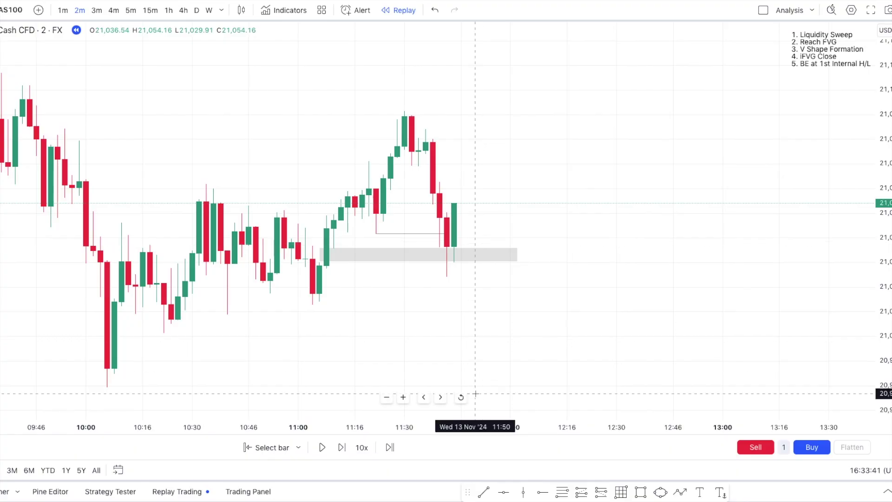
- Draw rectangles over the two fair value gaps left by the drop, one from about 11:38 to 11:58, one from about 11:36 to 12:14
left_click(641, 492)
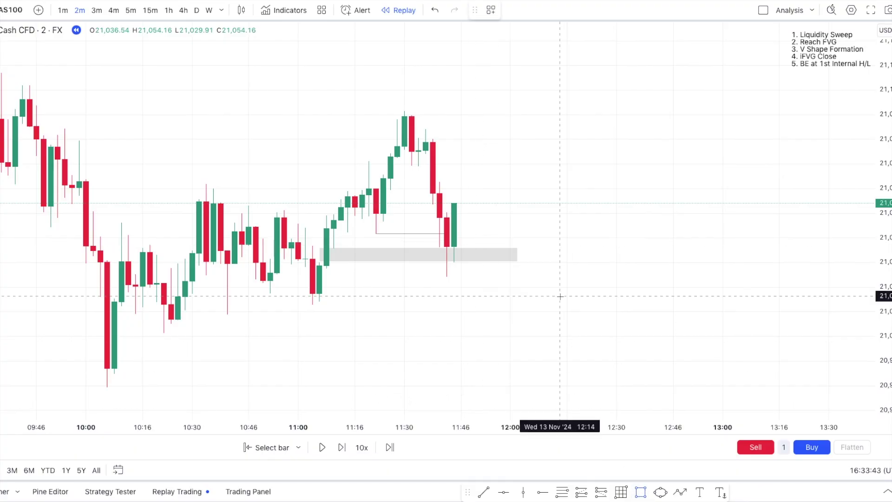
left_click_drag(431, 203, 503, 212)
left_click(640, 493)
left_click_drag(425, 153, 560, 182)
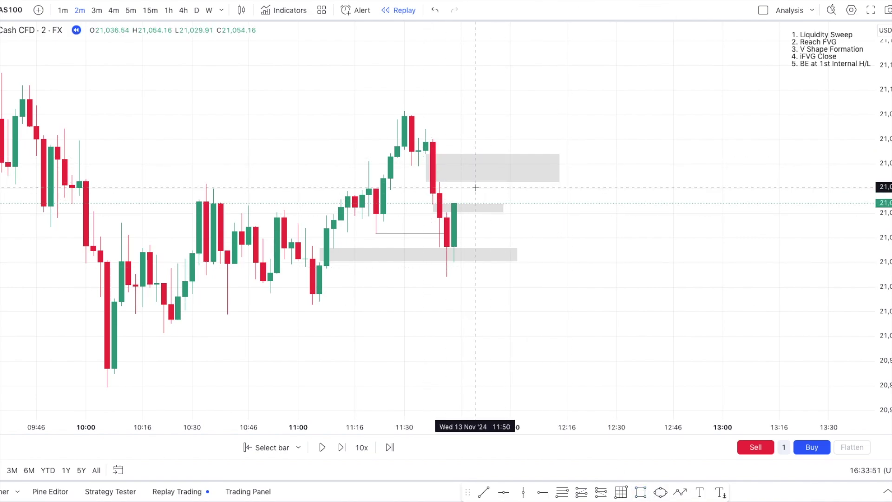
- Delete the smaller lower gap rectangle and extend the upper rectangle's bottom edge down to cover both gaps
left_click(504, 204)
key("Delete")
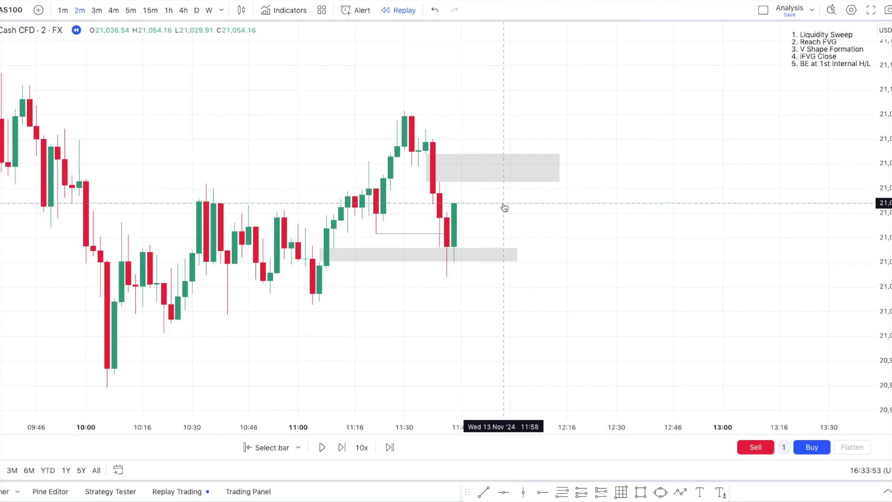
left_click(560, 181)
left_click_drag(560, 181, 560, 212)
left_click(568, 228)
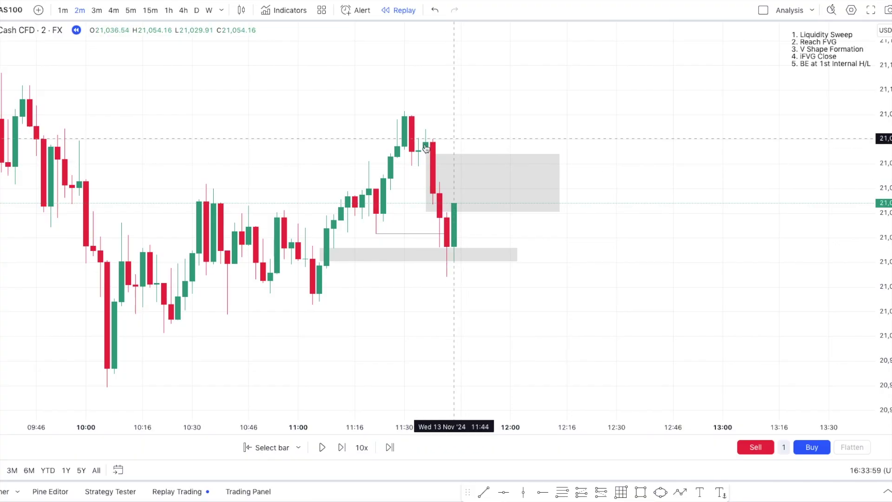
- Advance the replay by one bar to the 11:46 candle's close above the marked gap
scroll(515, 143, "down", 2)
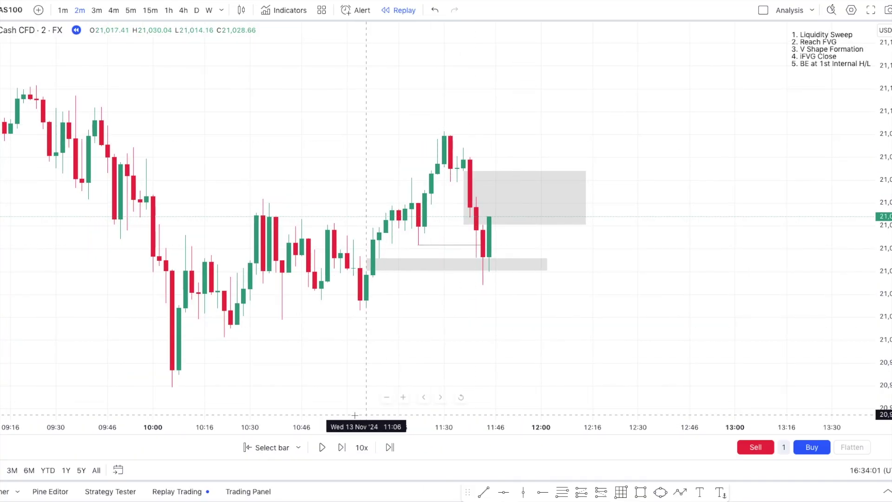
left_click(341, 447)
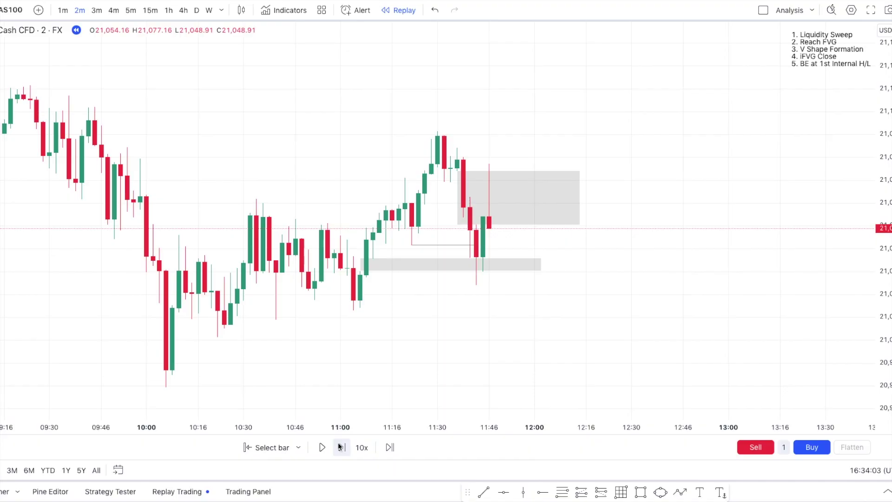
left_click(489, 172)
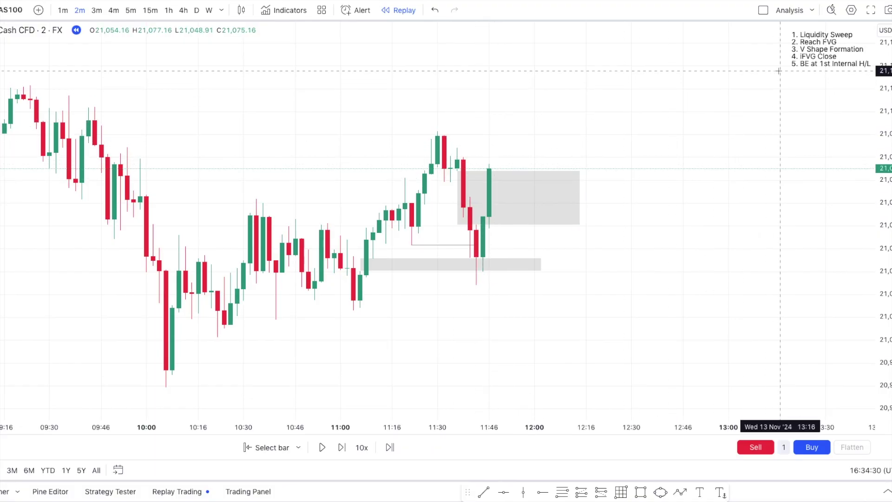
- Place a long position at the 11:46 close, spanning to 12:26, with the stop 26.61 points below entry
left_click(489, 169)
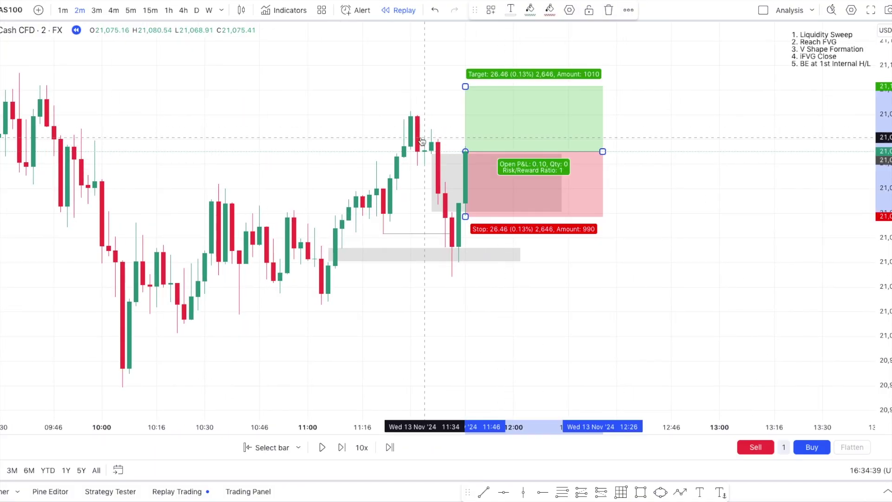
scroll(454, 144, "down", 2)
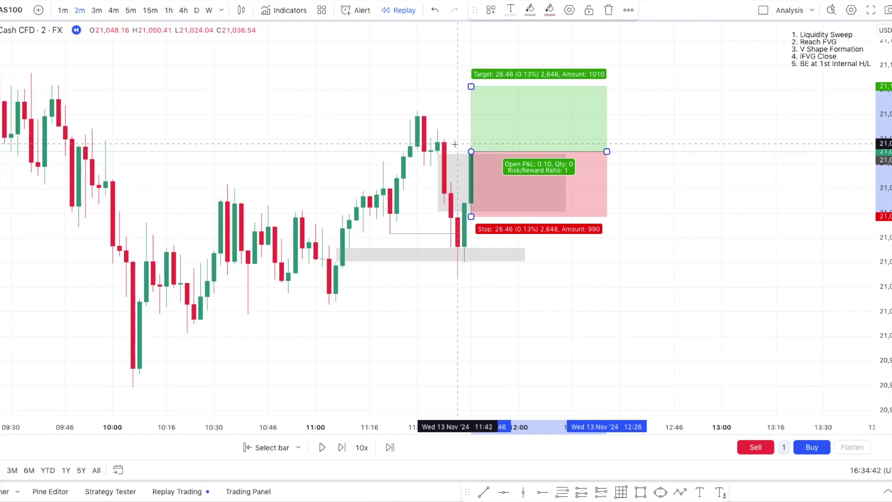
scroll(455, 144, "down", 2)
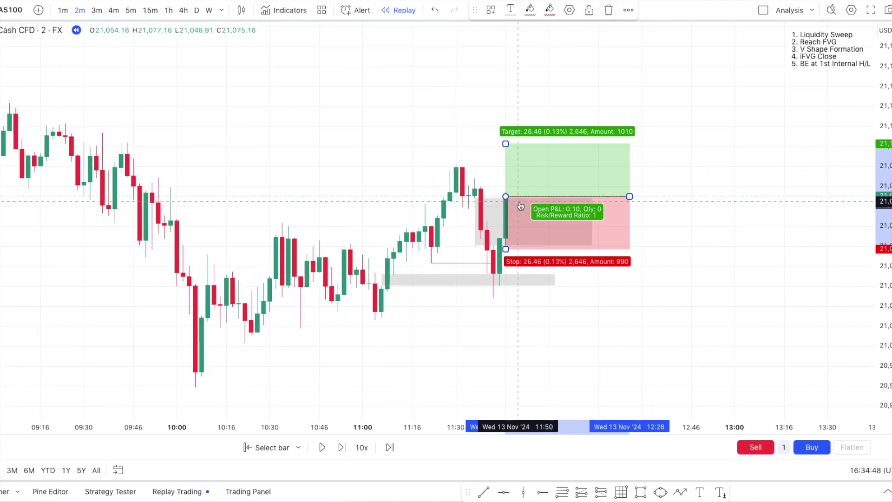
scroll(521, 206, "up", 1)
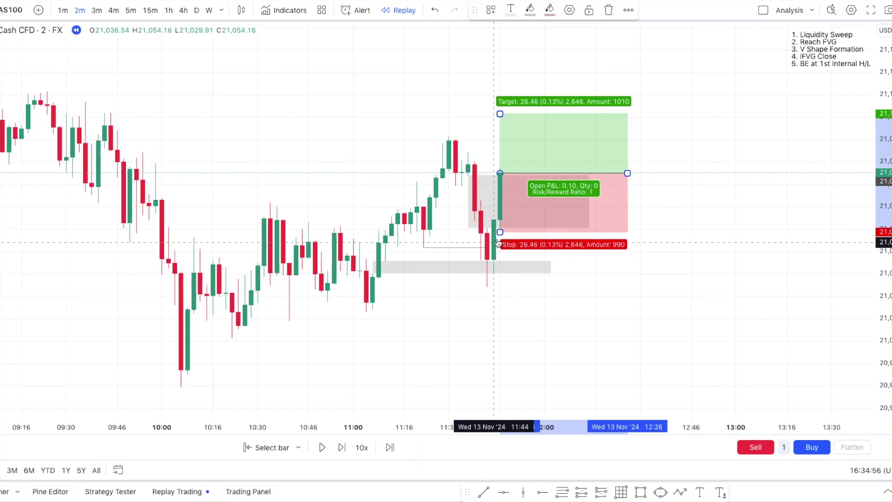
scroll(534, 223, "up", 1)
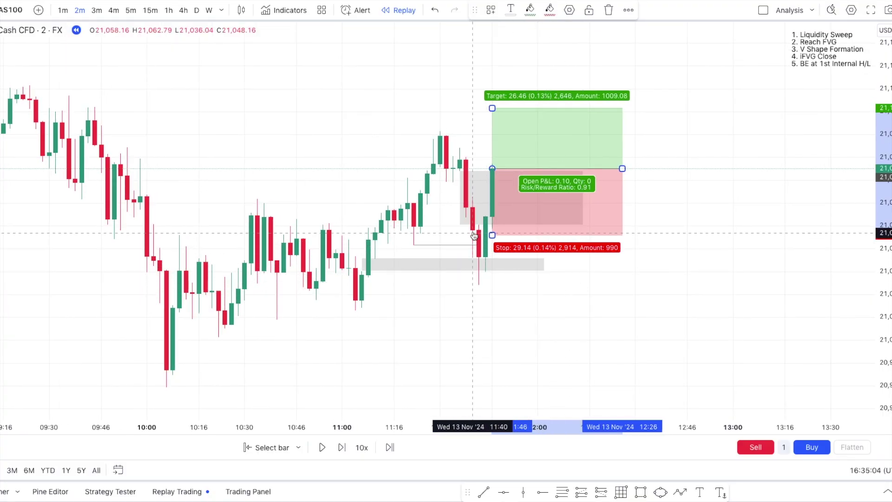
mouse_move(460, 224)
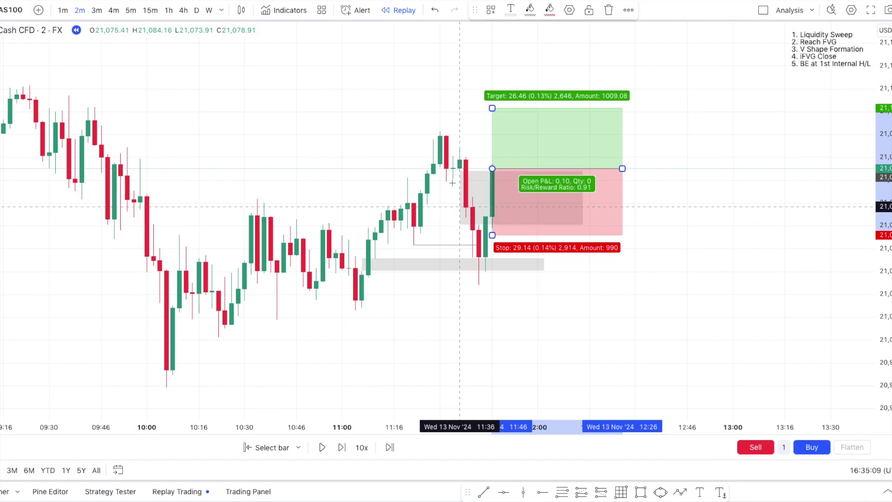
left_click_drag(493, 235, 492, 229)
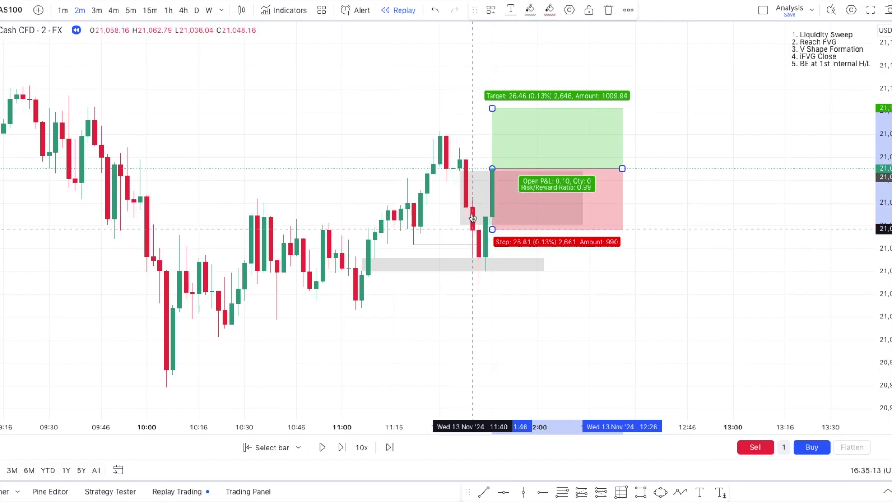
- Raise the long position's target to 44.85 points (0.21%) above the entry
scroll(511, 205, "down", 2)
left_click_drag(555, 174, 555, 162)
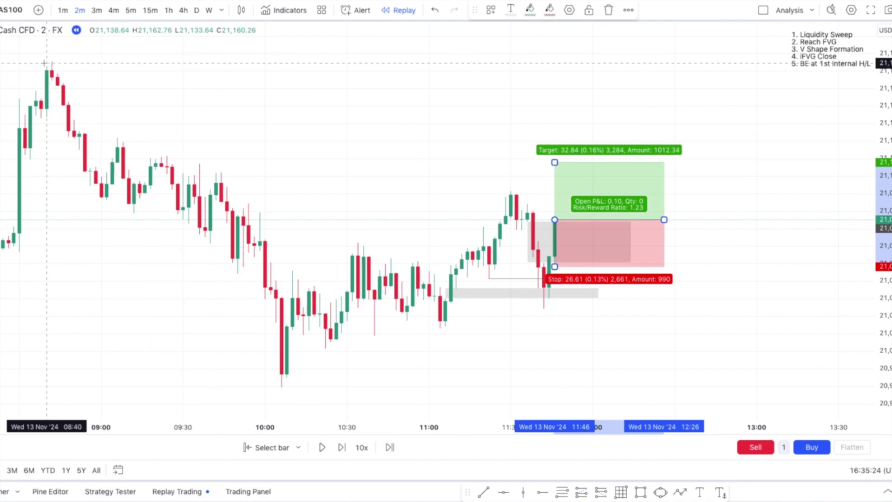
scroll(422, 140, "right", 2)
scroll(422, 140, "up", 3)
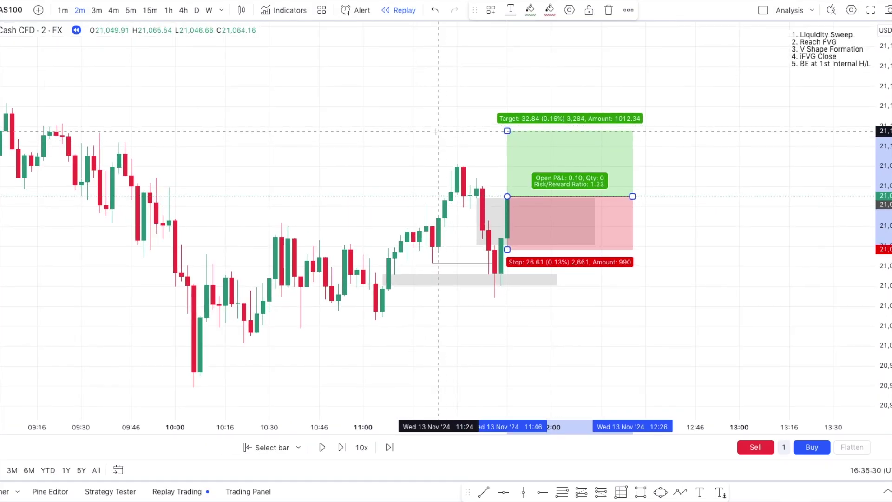
left_click(435, 122)
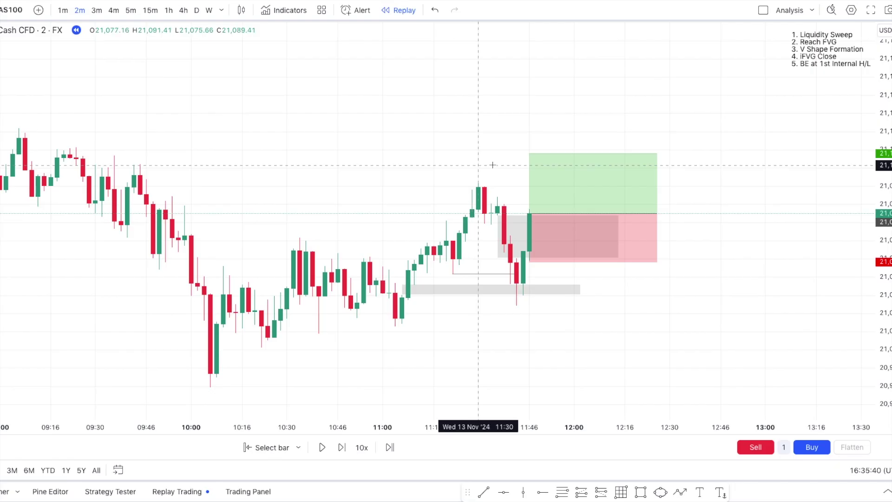
left_click_drag(530, 153, 530, 132)
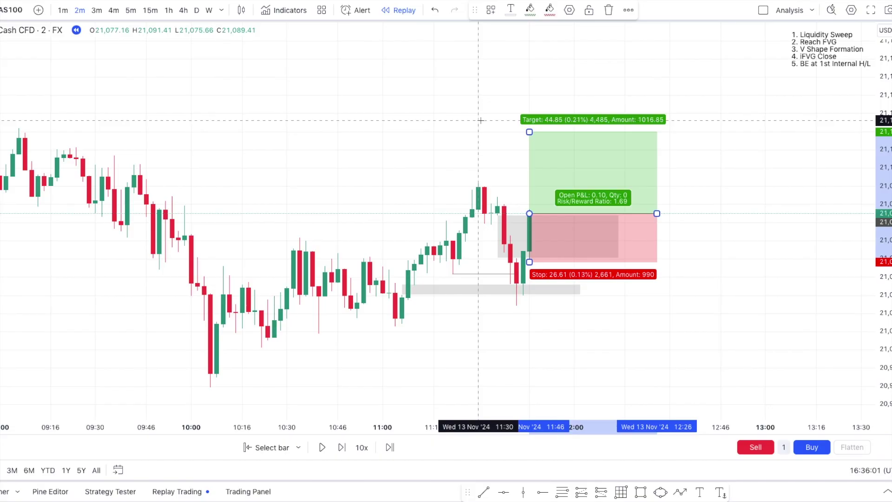
left_click(481, 120)
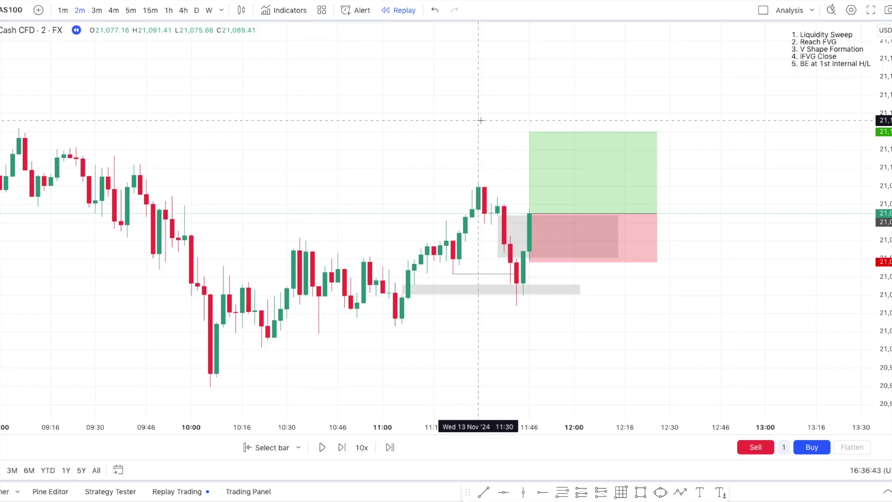
- Draw a horizontal trend line from the 11:30 candle's high to about 12:32 to mark the first internal high
scroll(483, 140, "up", 1)
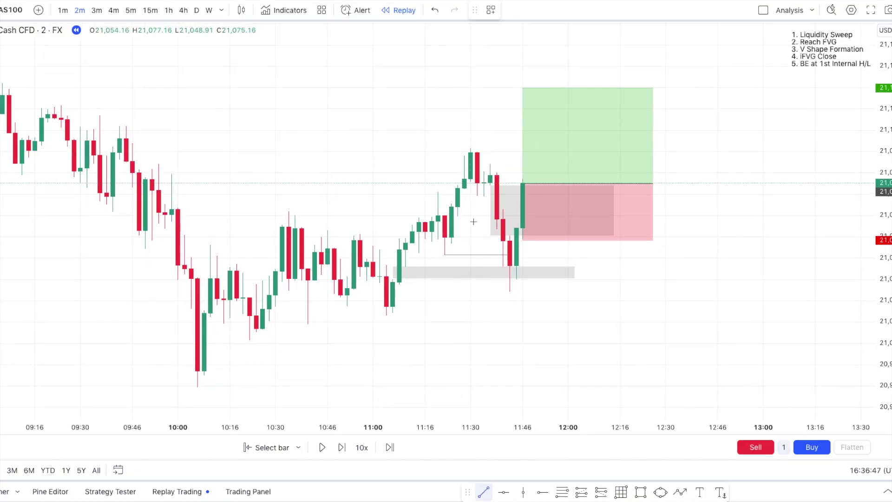
left_click(471, 149)
left_click(673, 148)
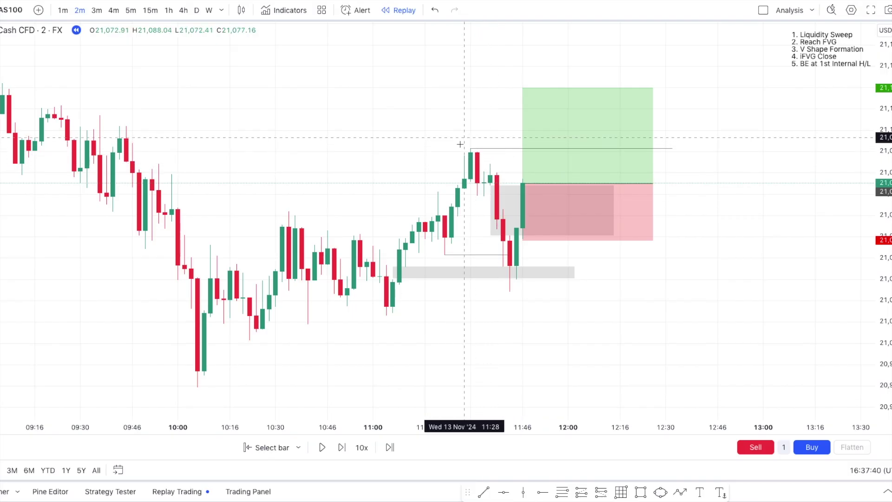
- Advance the replay bar by bar from 11:46 past the position's target to about 13:16
mouse_move(488, 150)
left_mouse_down()
mouse_move(513, 165)
mouse_move(492, 143)
left_mouse_up()
scroll(513, 159, "up", 1)
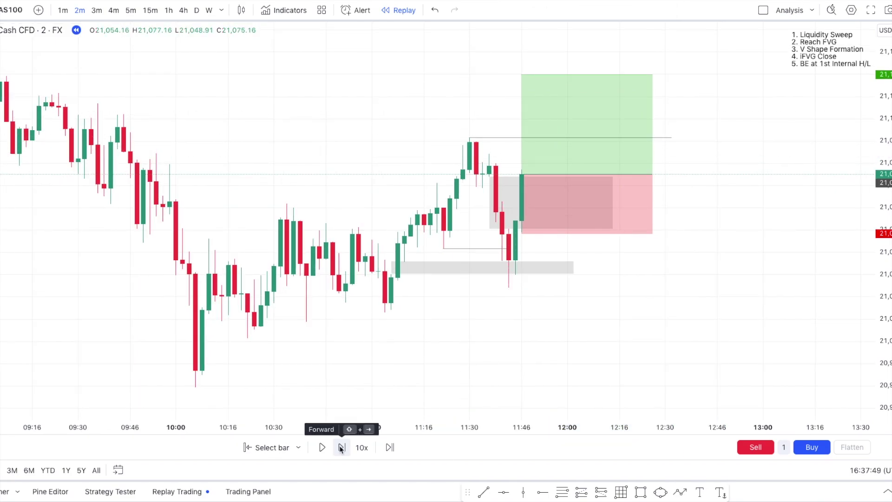
left_click(342, 447)
left_click(341, 447)
left_click(341, 448)
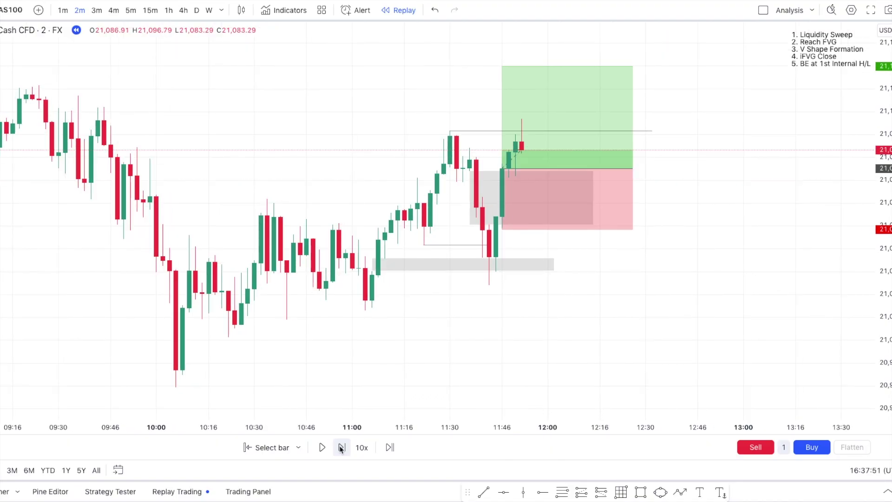
left_click(342, 448)
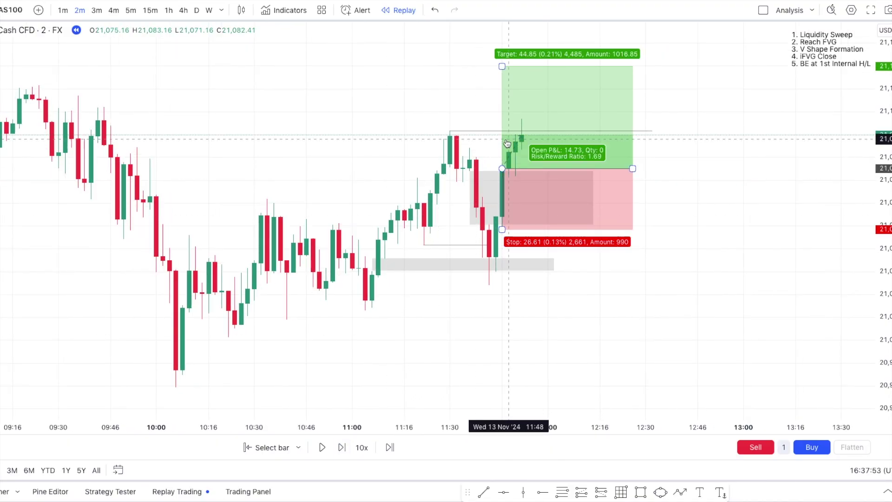
left_click(342, 448)
left_click(342, 447)
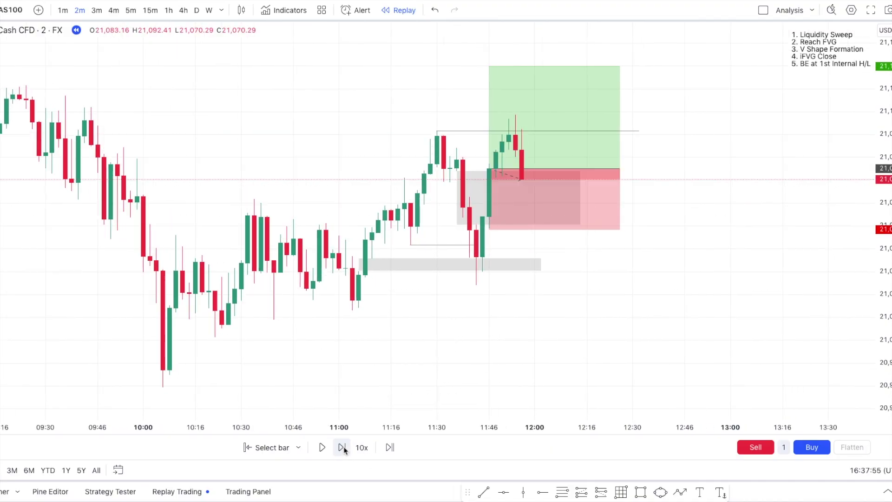
left_click(343, 448)
left_click(343, 447)
left_click(342, 447)
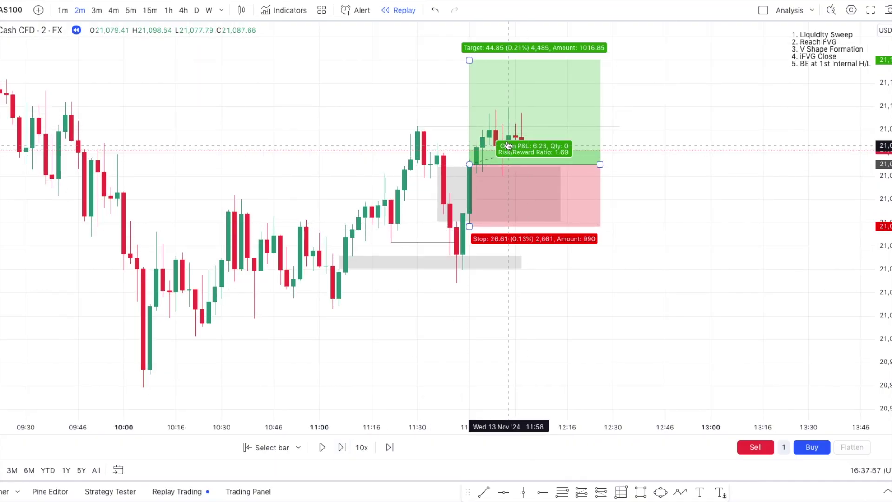
scroll(516, 283, "down", 2)
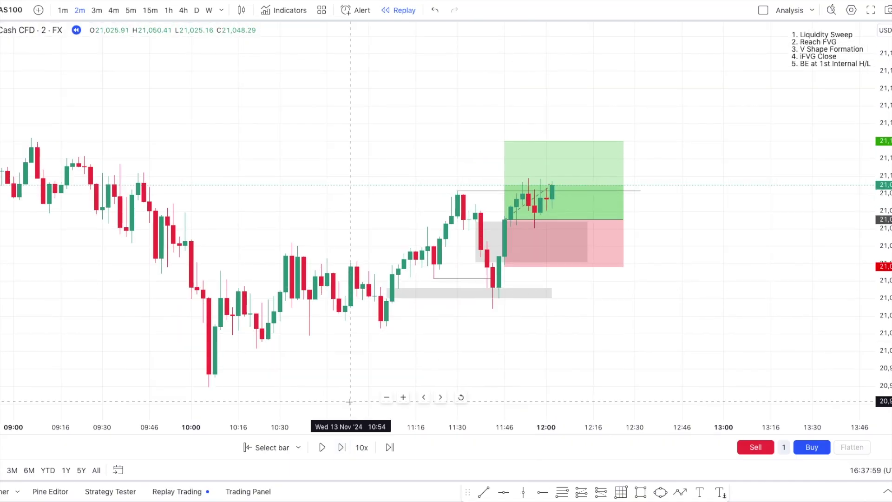
left_click(342, 449)
left_click(342, 449)
left_click(342, 449)
left_click(342, 449)
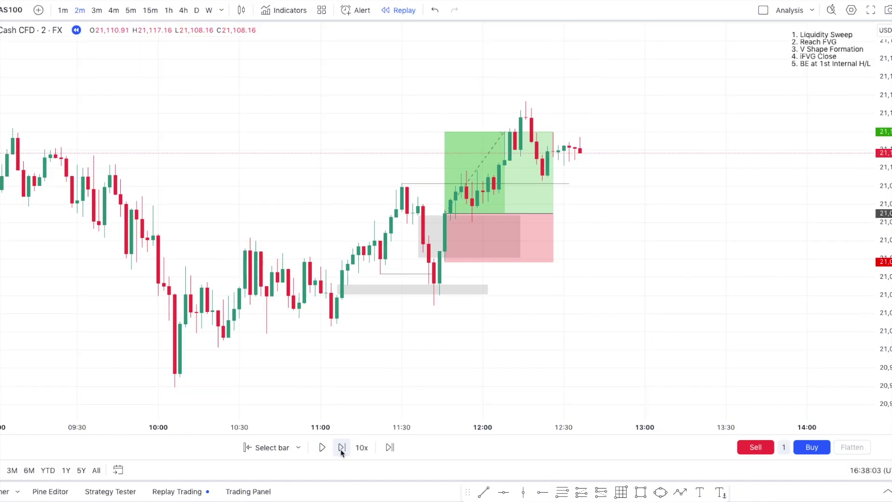
left_click(342, 447)
left_click(342, 448)
left_click(342, 447)
left_click(342, 448)
left_click(342, 447)
left_click(342, 447)
scroll(320, 326, "down", 1)
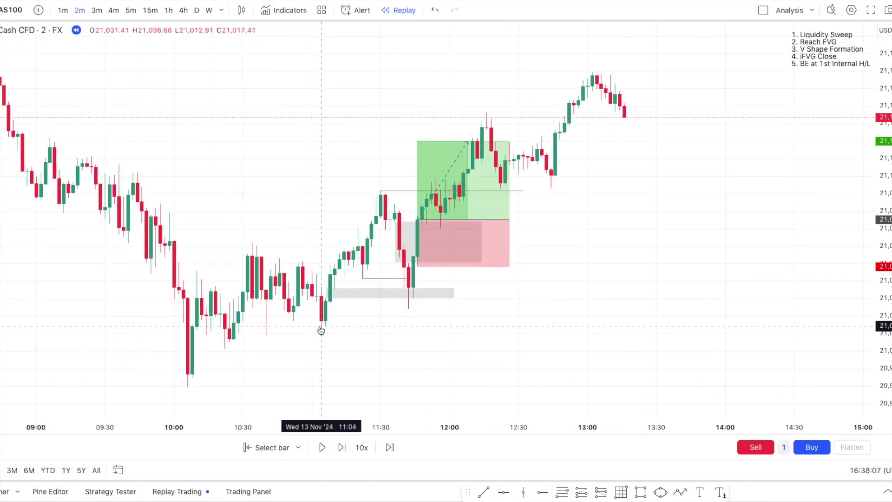
- Mark the 08:40 high with a horizontal ray, play the replay automatically and pause it at about 14:18
scroll(319, 323, "down", 3)
scroll(318, 323, "up", 2)
left_click(322, 448)
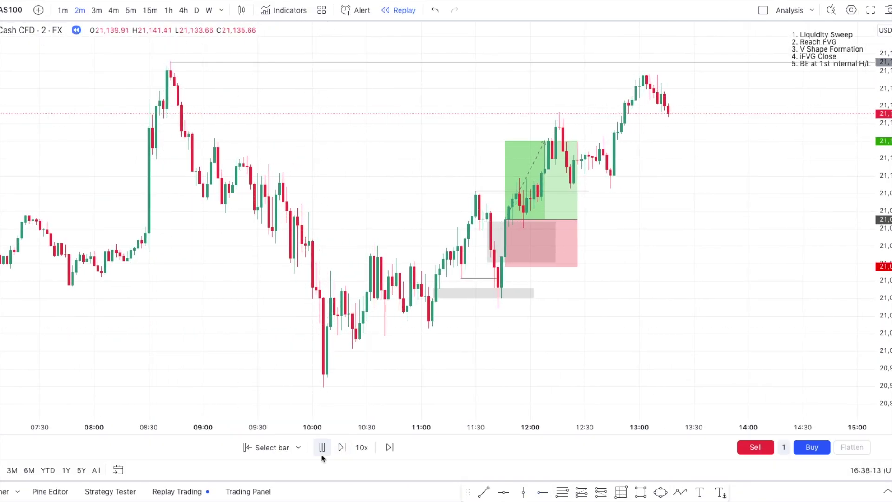
left_click(322, 448)
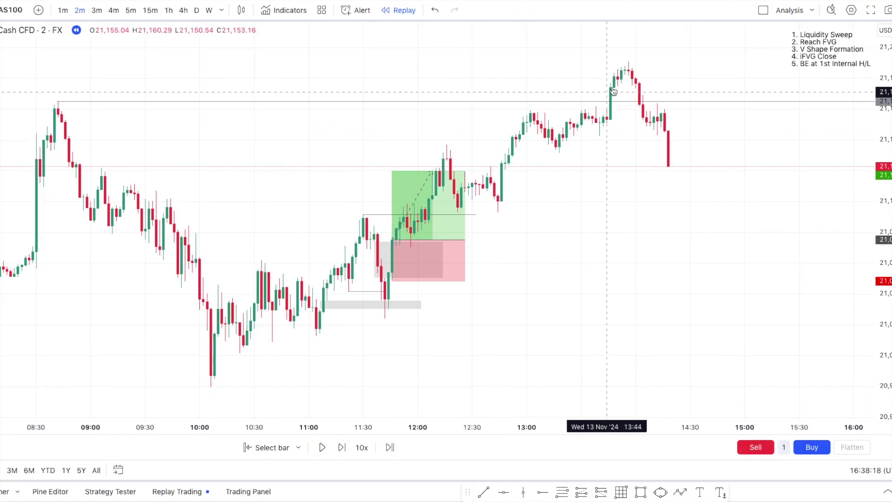
- Try raising the long position's target to the swing high just before 14:00, 114.76 points above entry, and undo the change
scroll(351, 123, "up", 2)
left_click(375, 170)
left_click_drag(375, 171, 380, 64)
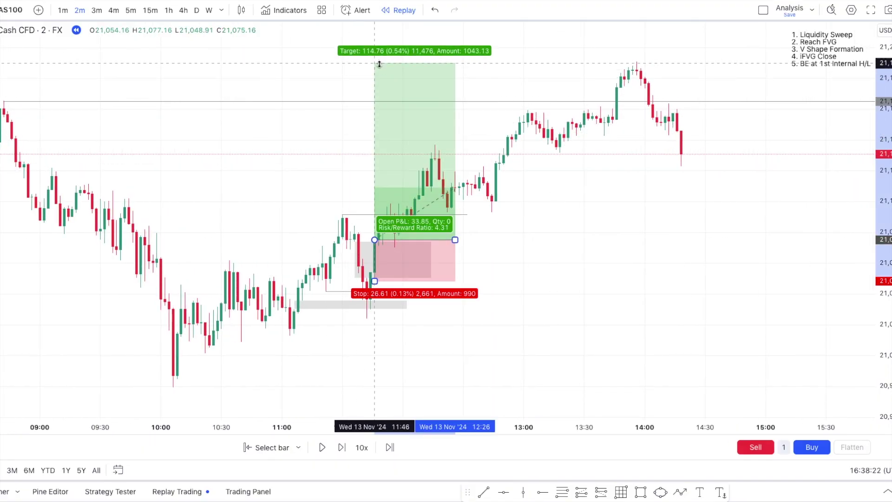
left_click(498, 210)
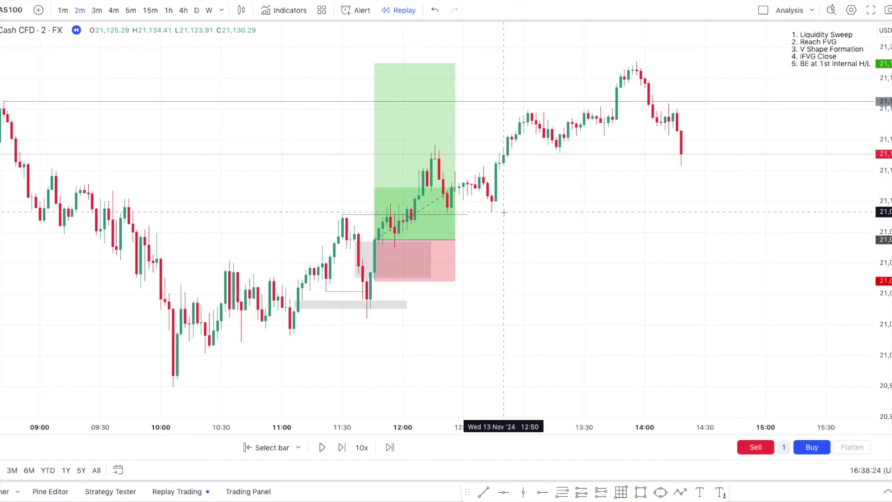
key("ctrl+z")
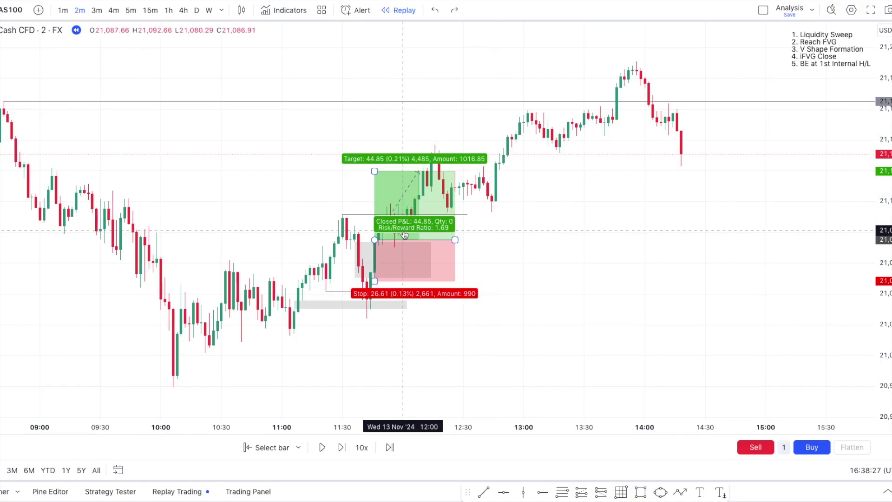
scroll(523, 256, "up", 2)
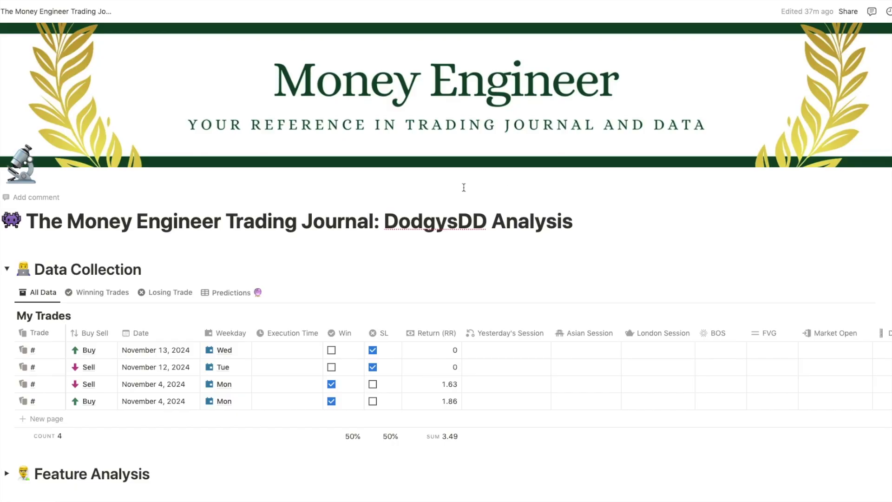
- Expand the trading journal's Feature Analysis section and look over its list of features from Buy/Sell to Daily Trend
scroll(444, 265, "down", 6)
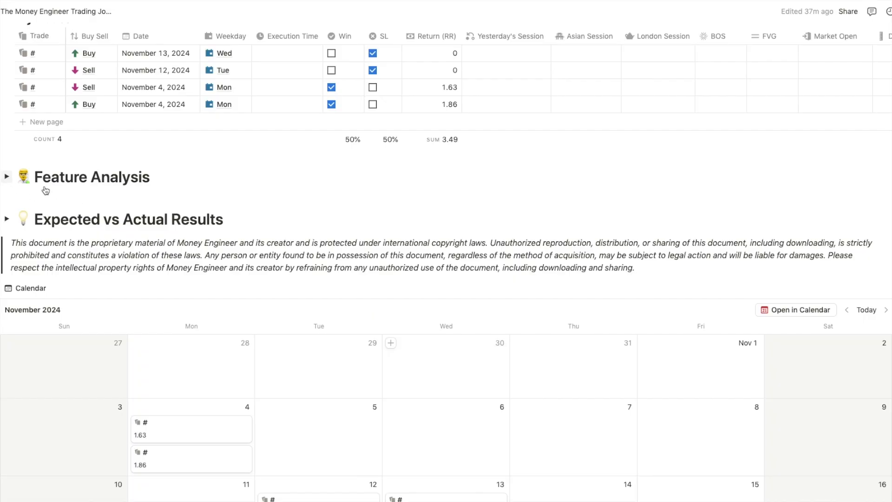
left_click(7, 176)
scroll(437, 266, "down", 2)
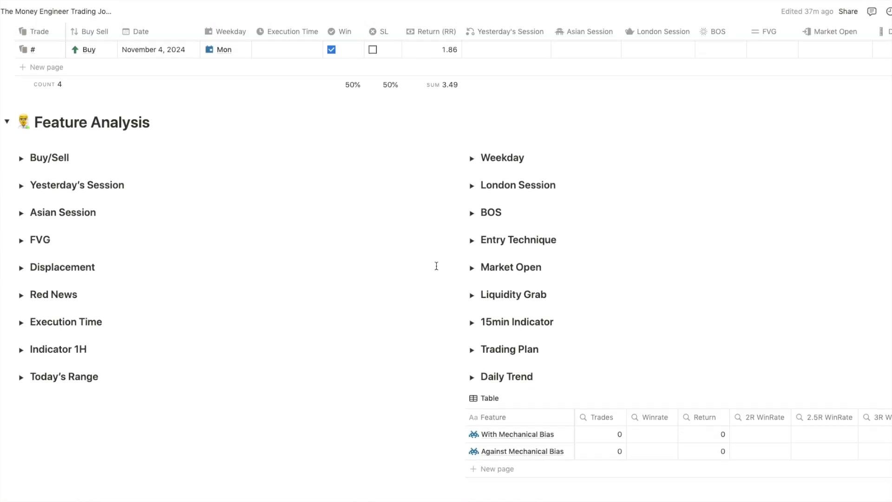
scroll(437, 266, "up", 3)
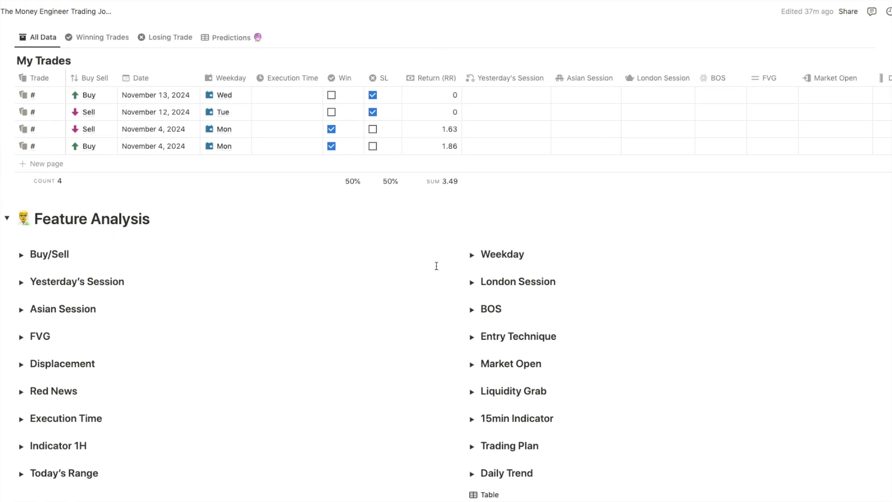
scroll(437, 266, "down", 5)
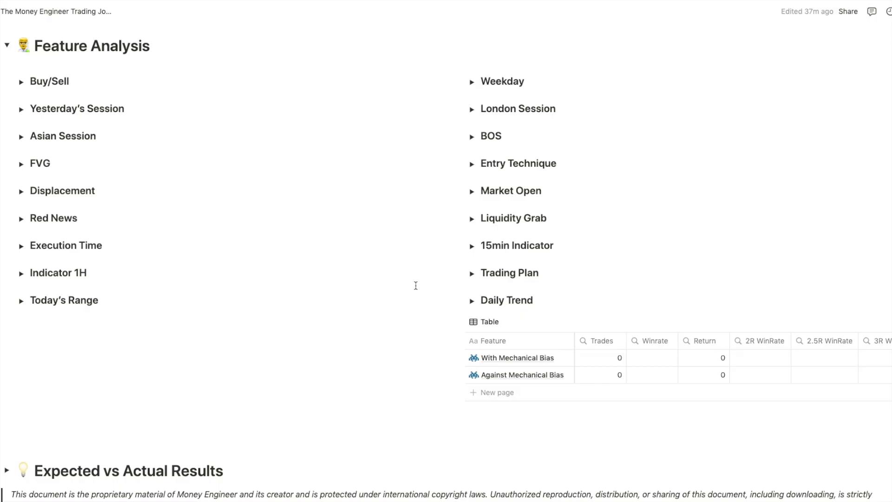
scroll(416, 285, "up", 8)
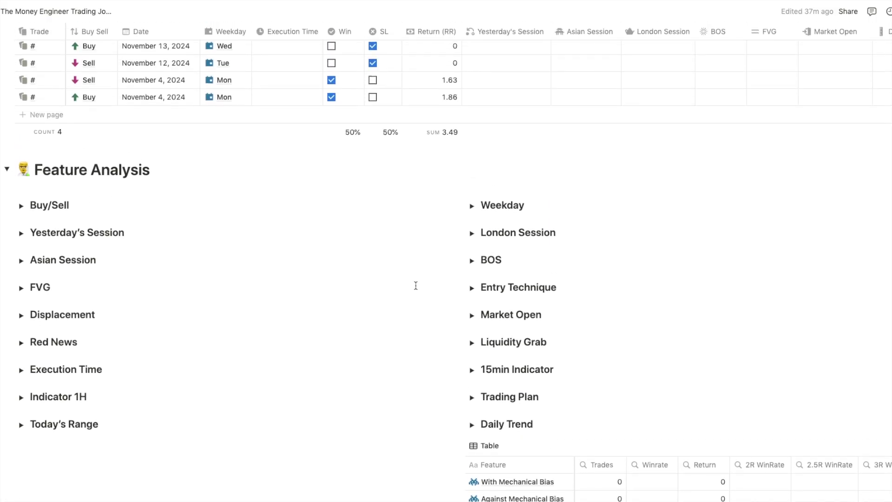
- Review the My Trades table's columns across to the 2R and 2.5R returns and back to the weekdays
scroll(416, 285, "up", 1)
scroll(552, 235, "right", 10)
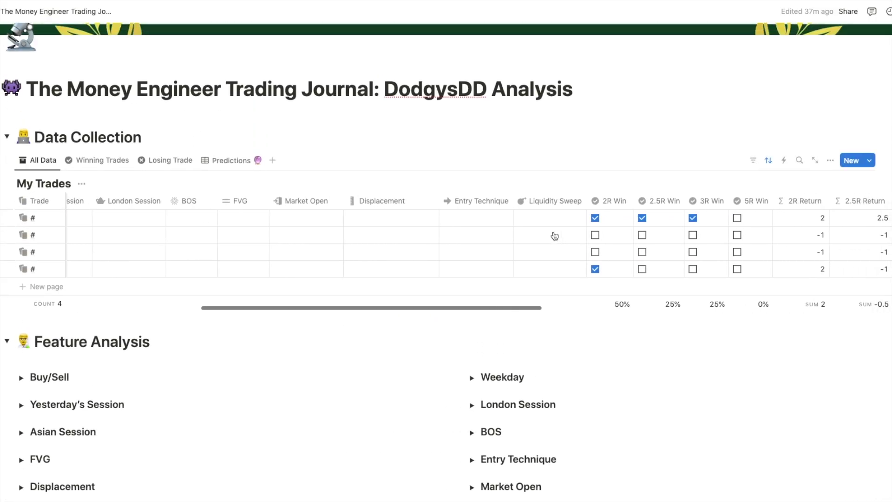
scroll(570, 208, "left", 10)
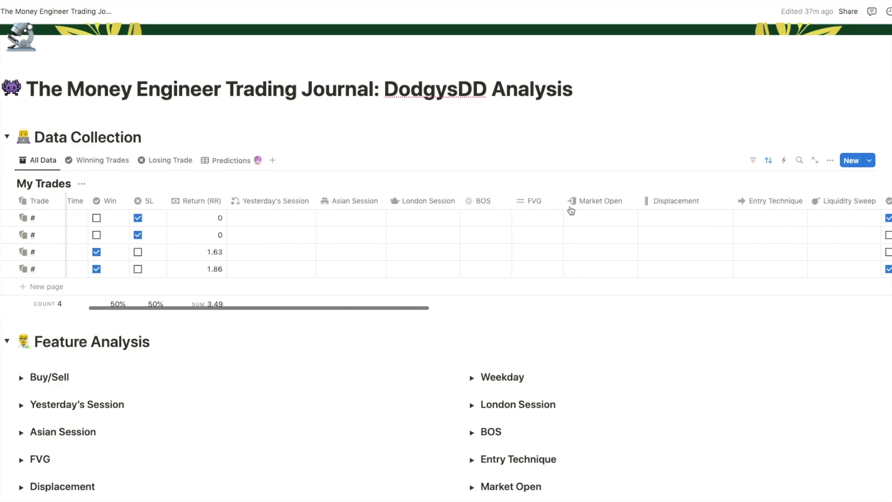
scroll(569, 207, "left", 5)
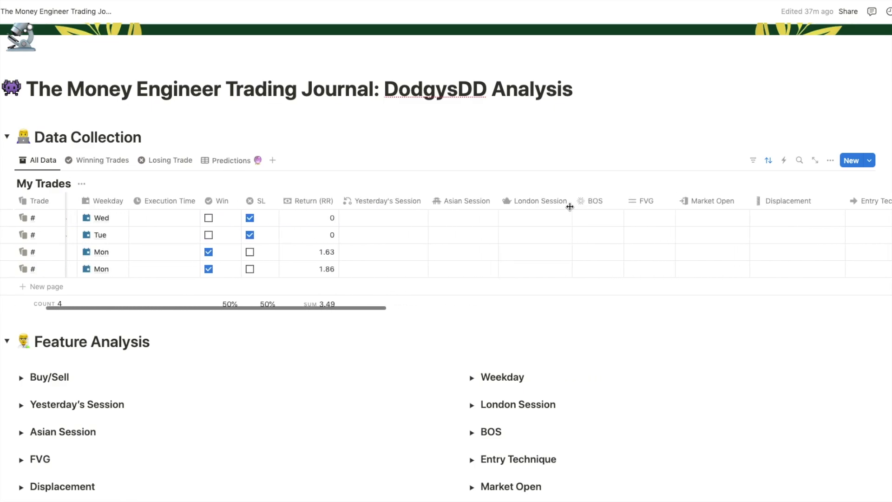
scroll(497, 233, "left", 5)
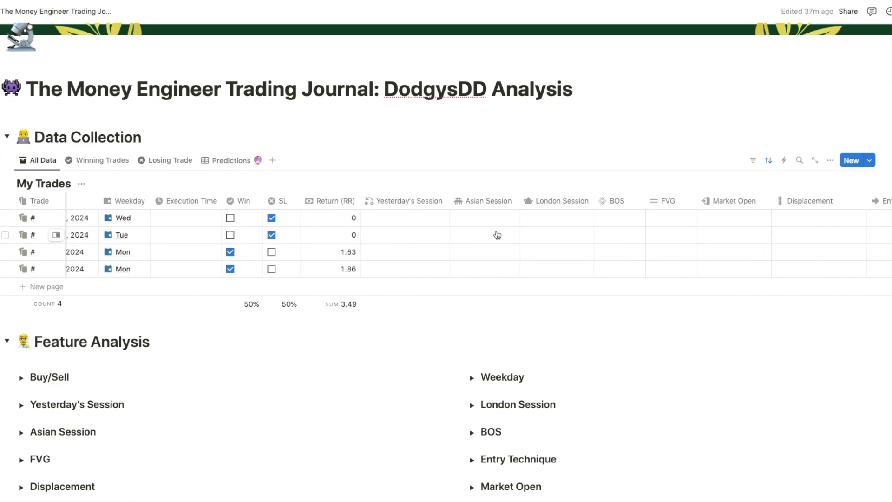
- Examine the November 2024 trade calendar below the journal's analysis sections and return to the page header
scroll(309, 175, "down", 15)
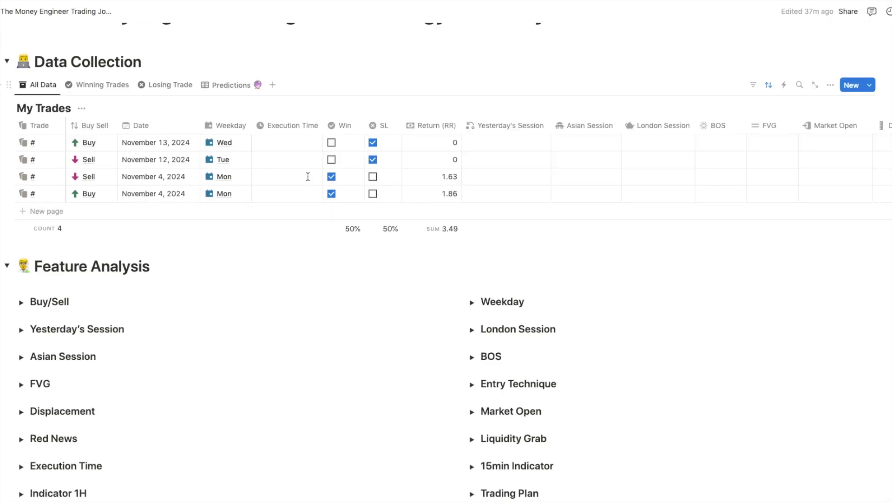
scroll(308, 177, "down", 5)
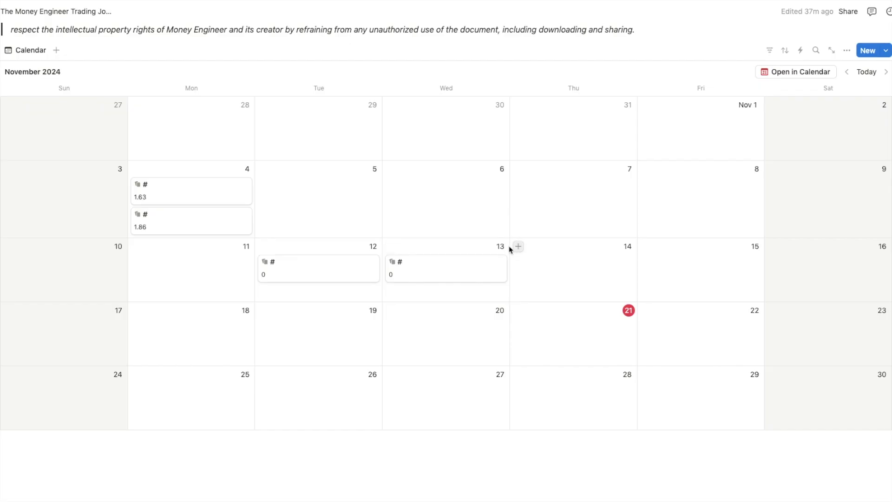
scroll(445, 239, "up", 10)
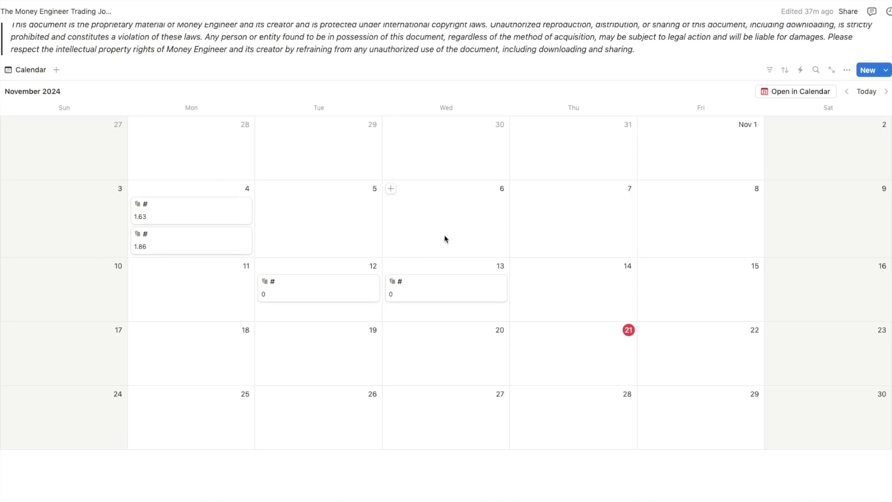
scroll(445, 236, "up", 2)
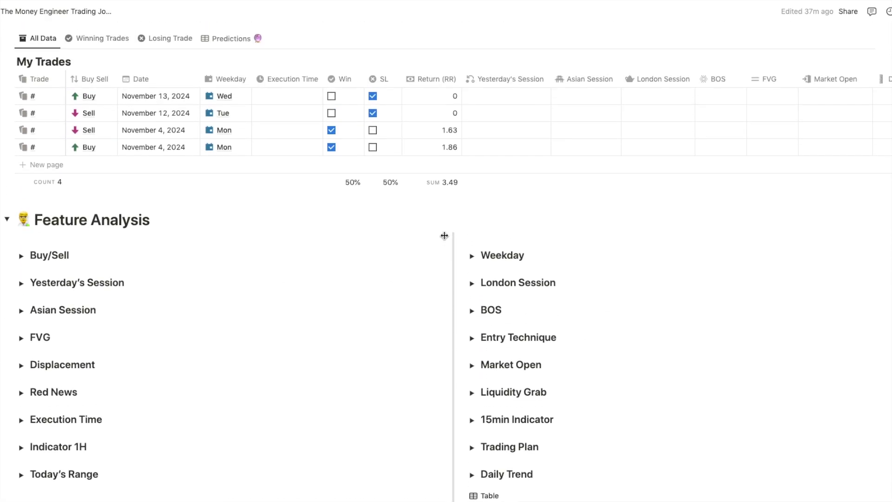
scroll(445, 236, "up", 8)
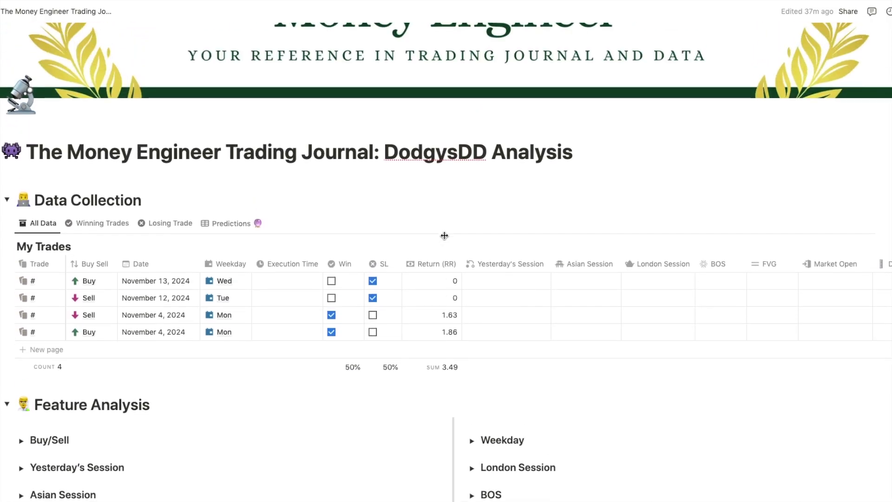
scroll(580, 250, "up", 2)
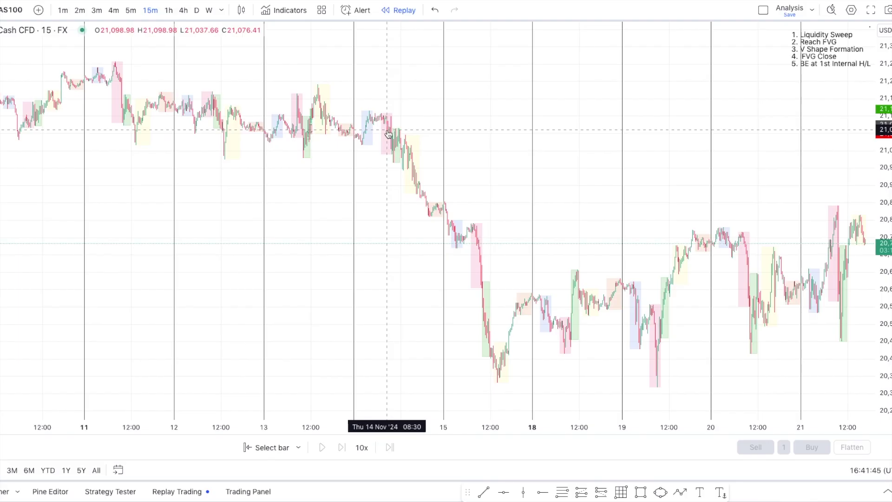
scroll(388, 134, "left", 2)
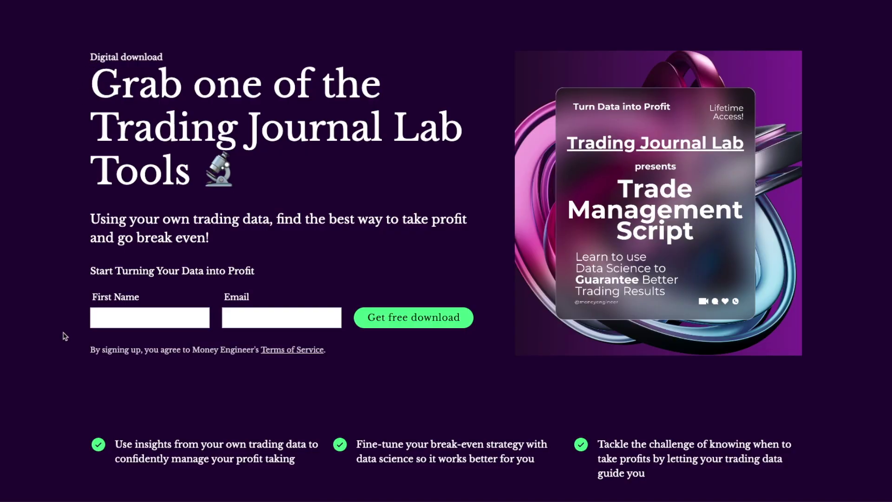
- Look over the Trading Journal Lab download page down to its second sign-up form and back up
scroll(404, 363, "down", 8)
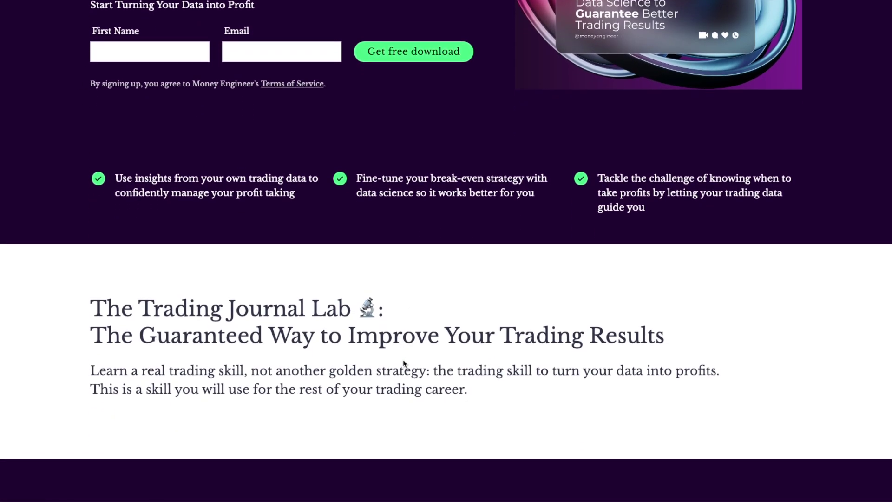
scroll(405, 363, "down", 8)
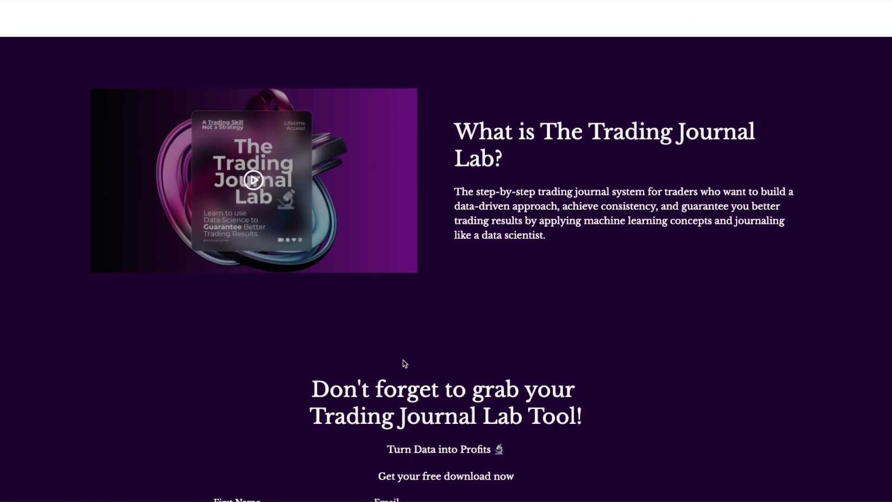
scroll(404, 363, "up", 4)
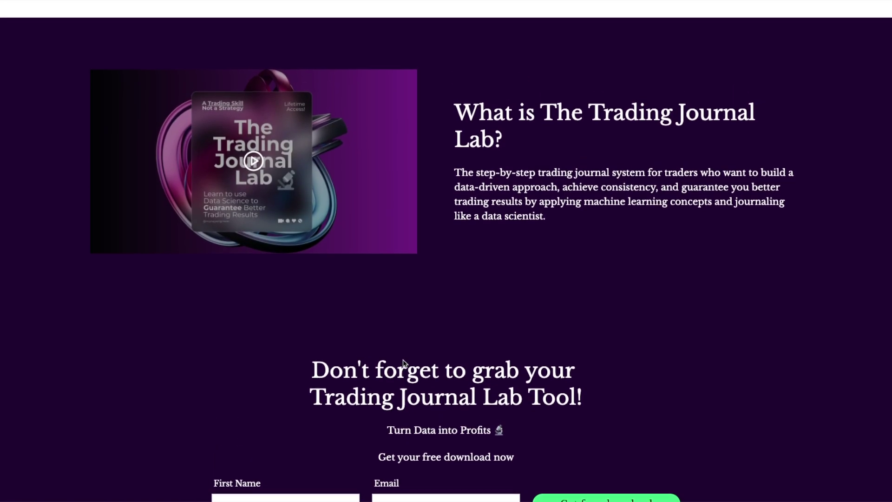
scroll(404, 364, "up", 14)
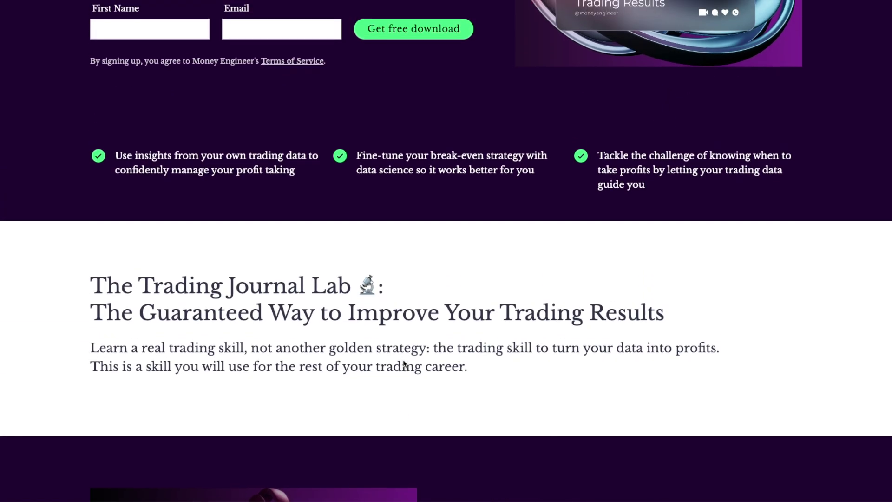
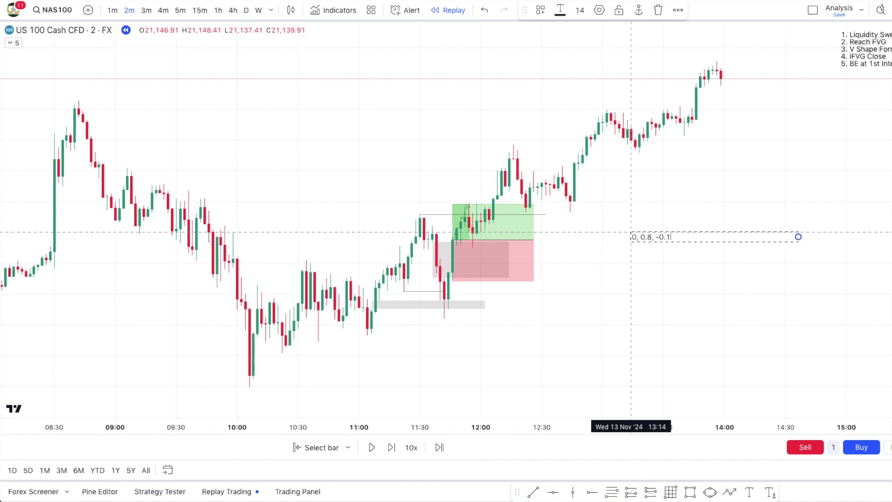
- Raise the long position's target to the swing high just before 14:00 and append 4.3 to the "0, 0.8, -0.1" text note
left_click_drag(474, 204, 474, 62)
double_click(673, 243)
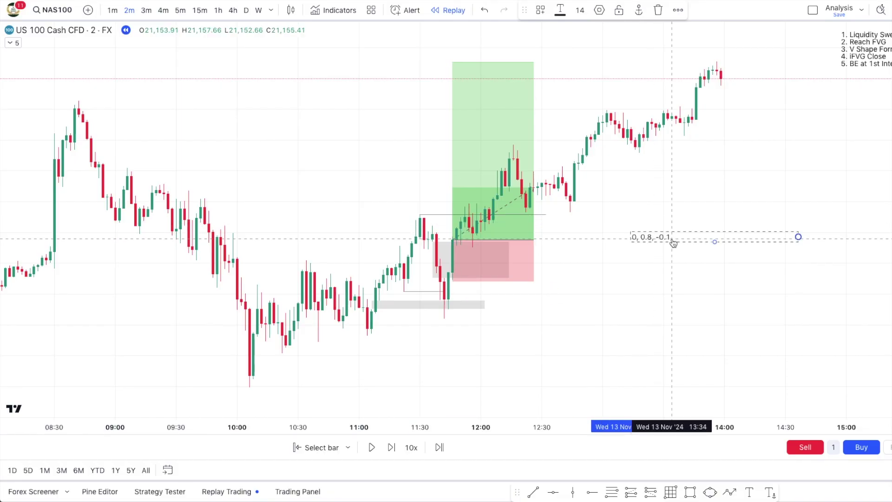
left_click(490, 196)
type("4.3")
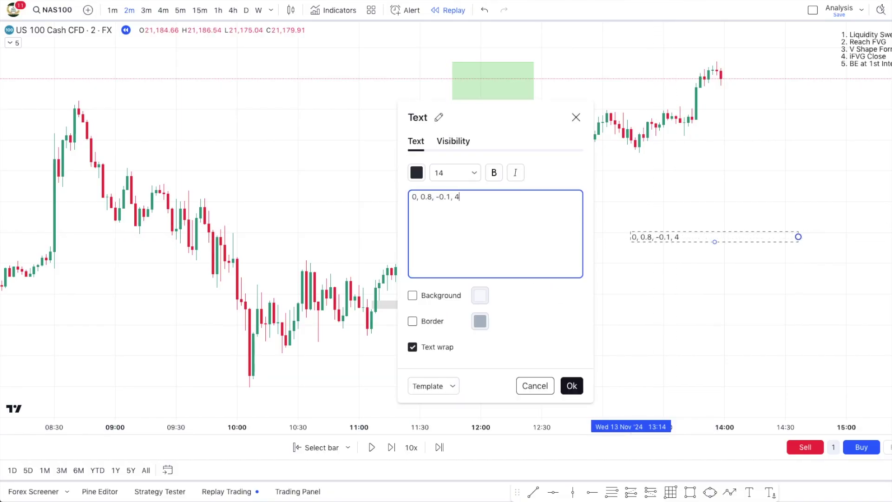
left_click(576, 393)
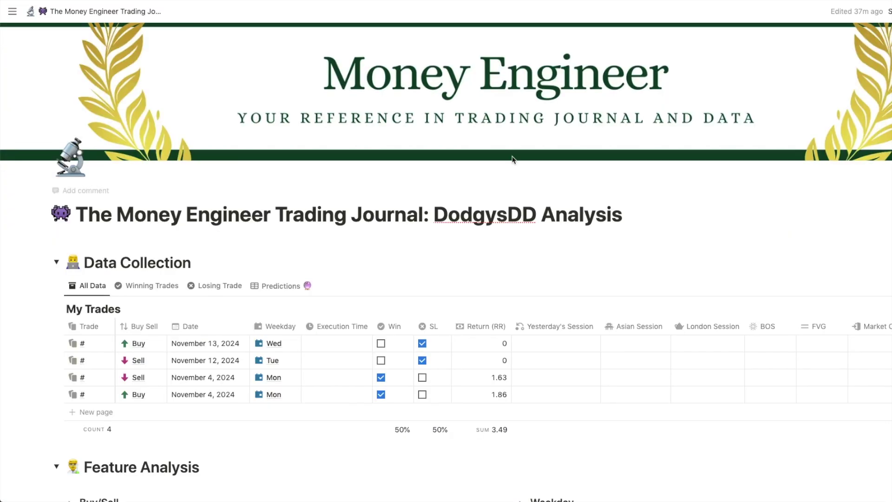
- Check the Price Development sequences of the logged trades in the journal's My Trades table
scroll(512, 159, "down", 3)
scroll(584, 297, "right", 10)
scroll(585, 297, "right", 5)
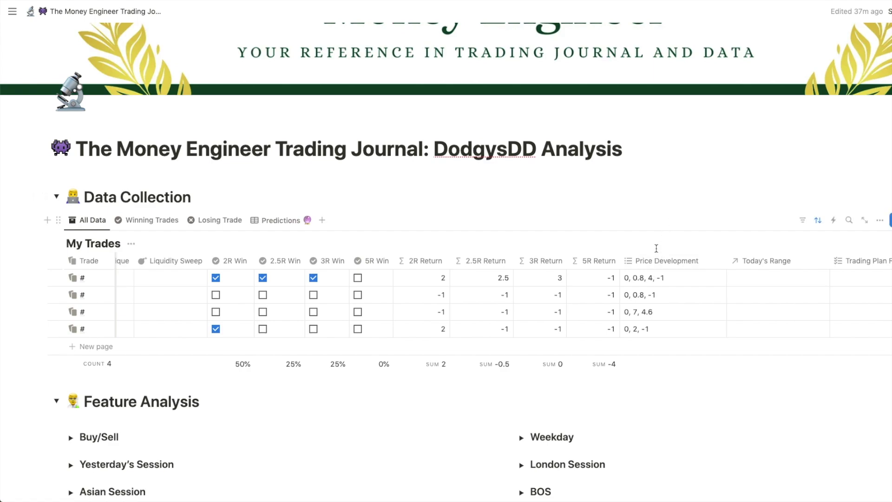
- Switch to the Trade Management Script NASDAQ spreadsheet and compare returns and win rates across the take-profit, break-even and partial settings
key("super+Tab")
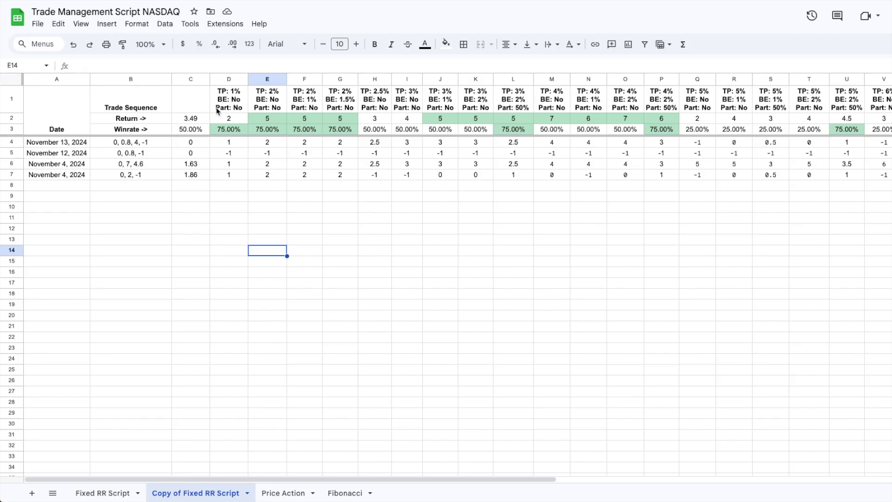
left_click(236, 120)
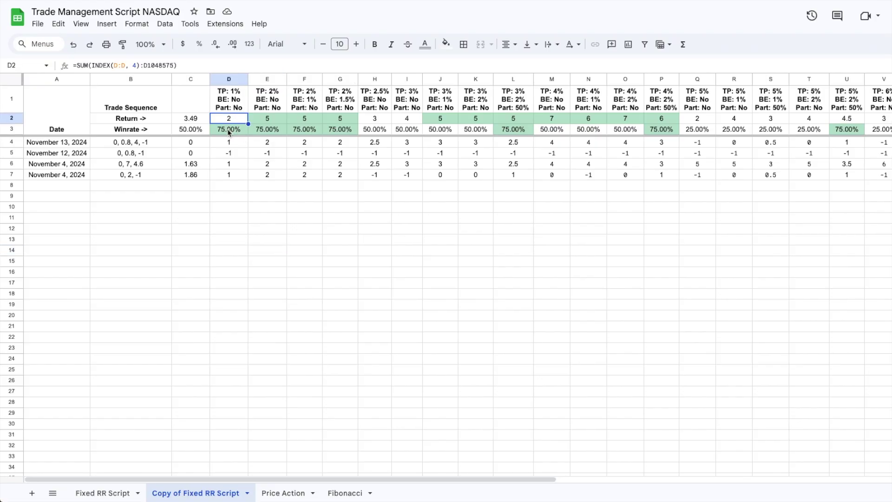
key("Right")
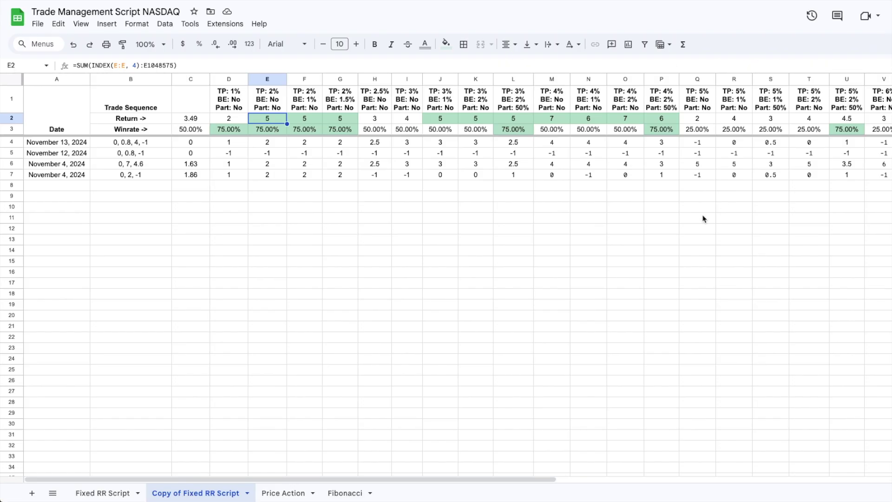
scroll(703, 218, "right", 3)
scroll(703, 218, "right", 1)
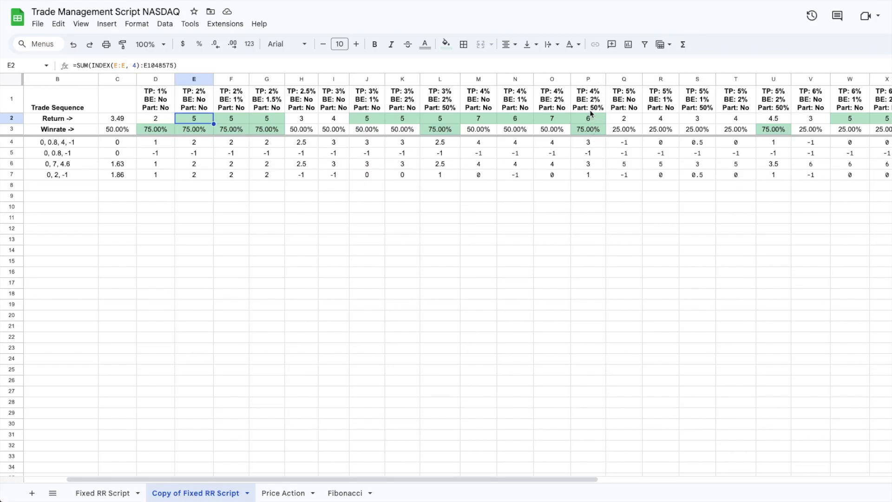
scroll(590, 118, "left", 3)
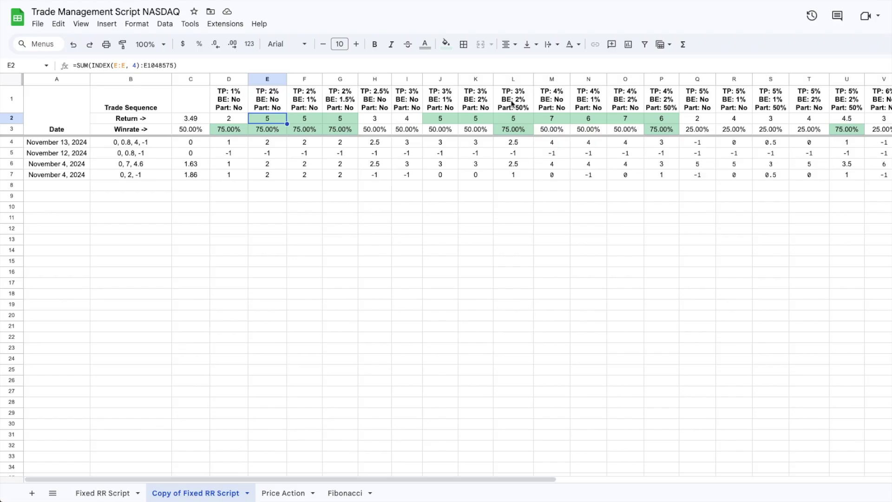
- Revisit the trade management spreadsheet and the marked-up NAS100 chart, and return to the journal's My Trades table
key("super+Tab")
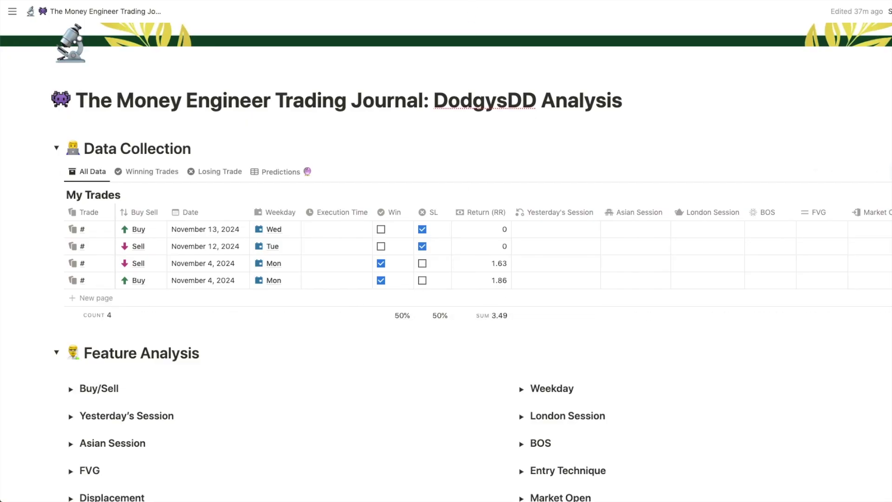
key("super+Tab")
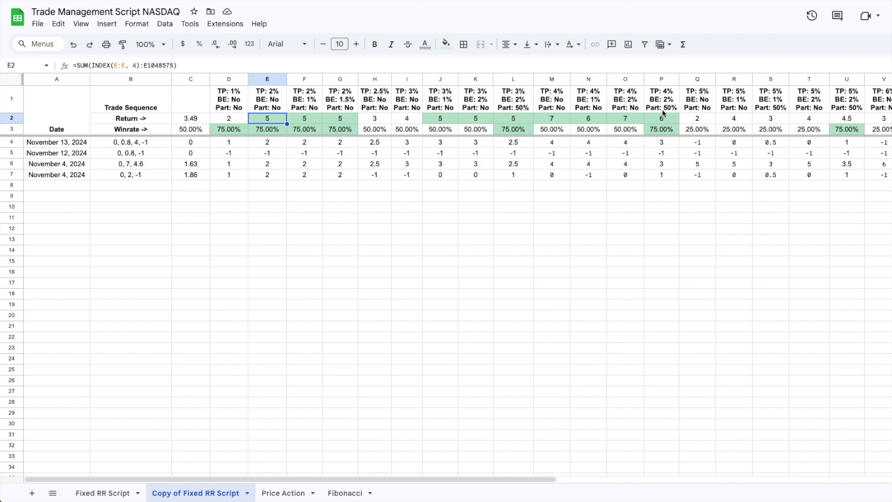
key("super+Tab")
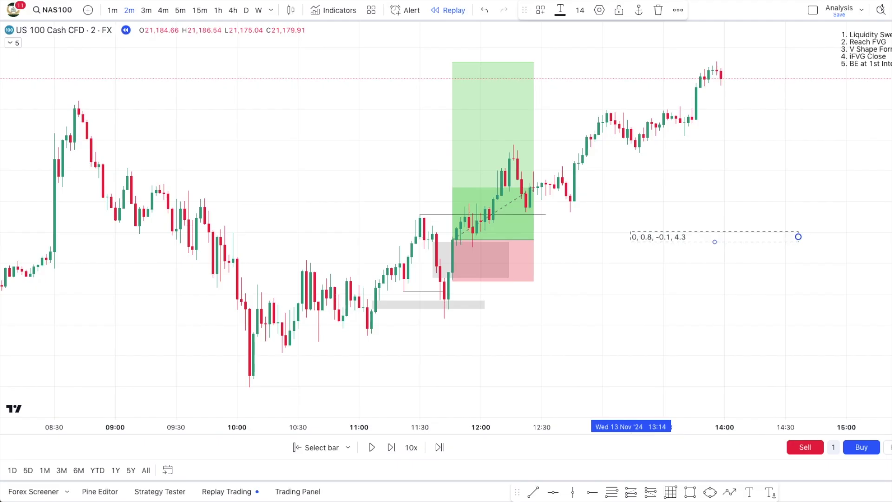
key("super+Tab")
scroll(384, 226, "down", 1)
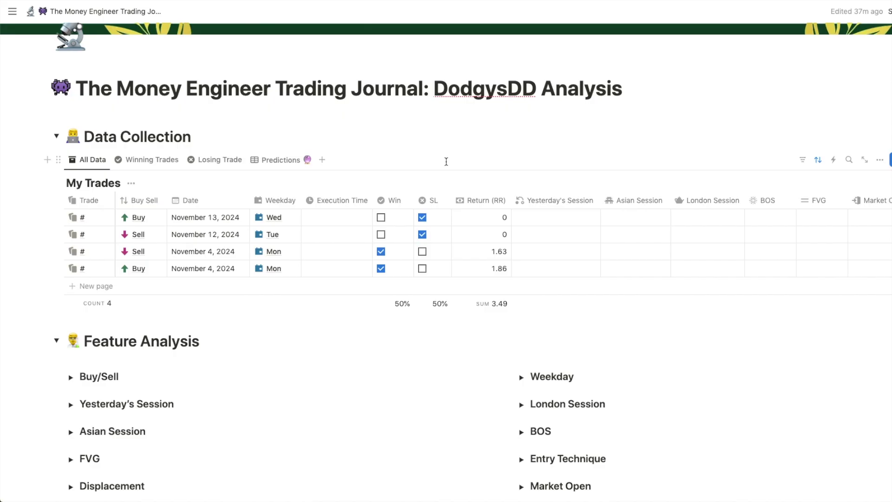
scroll(446, 161, "up", 1)
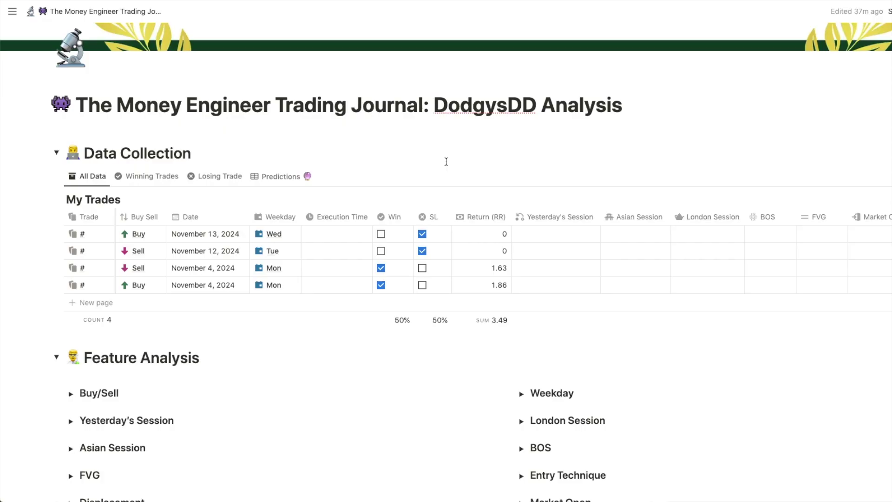